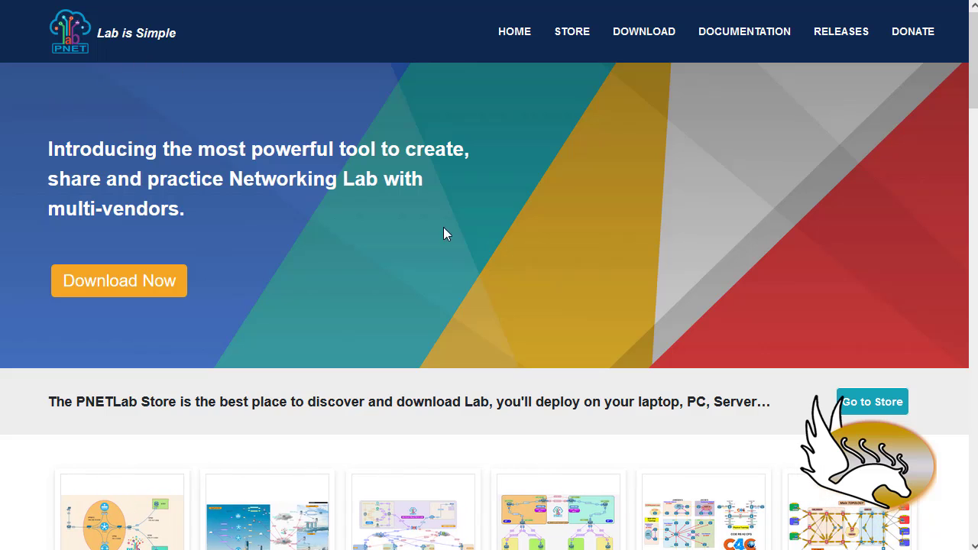
# - Review the PNETLab home page, examining the store's labs and the features table including its price
pyautogui.scroll(-4, 654, 261)
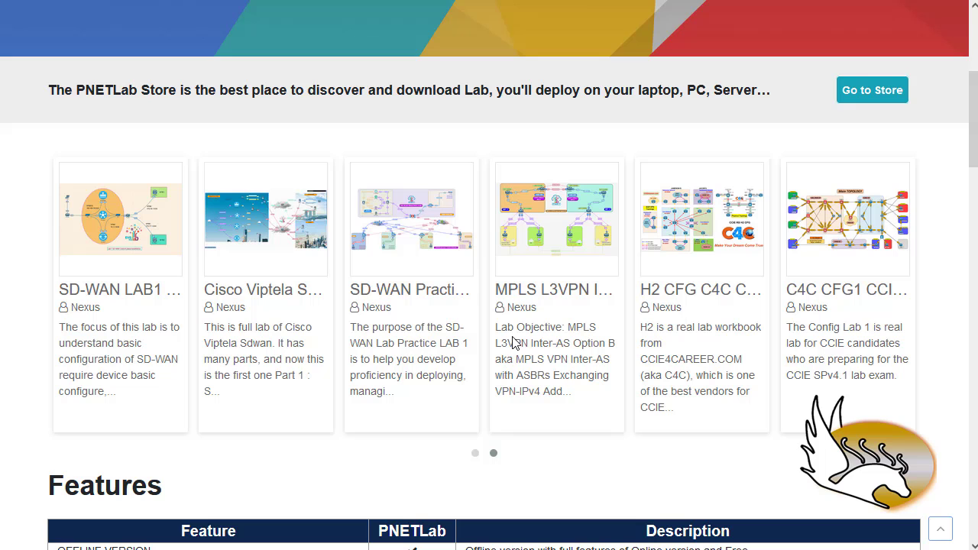
pyautogui.scroll(-3, 513, 343)
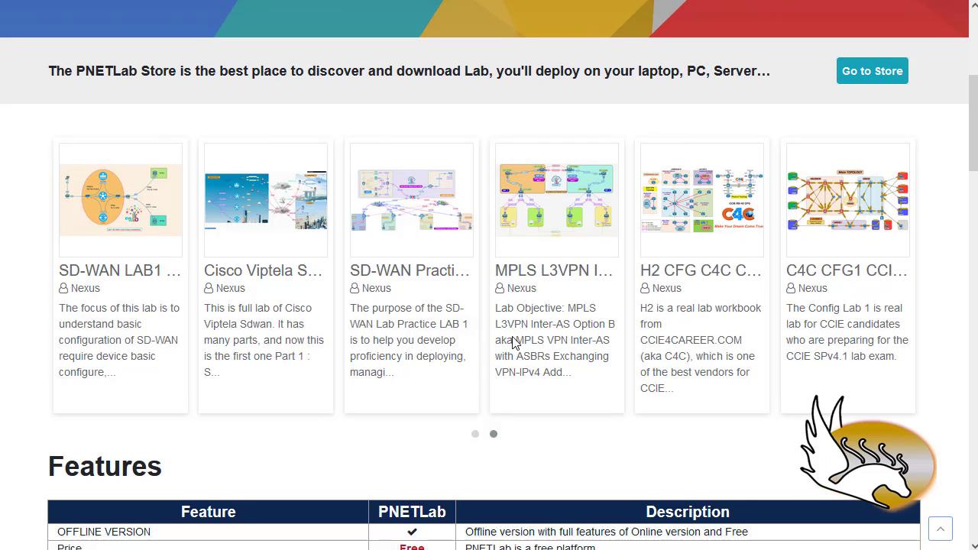
pyautogui.scroll(-2, 331, 253)
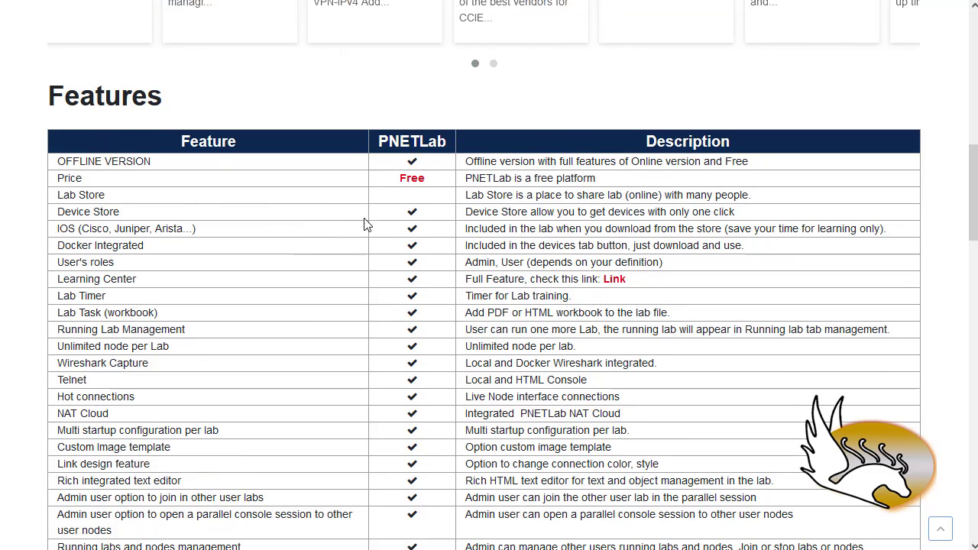
pyautogui.doubleClick(412, 177)
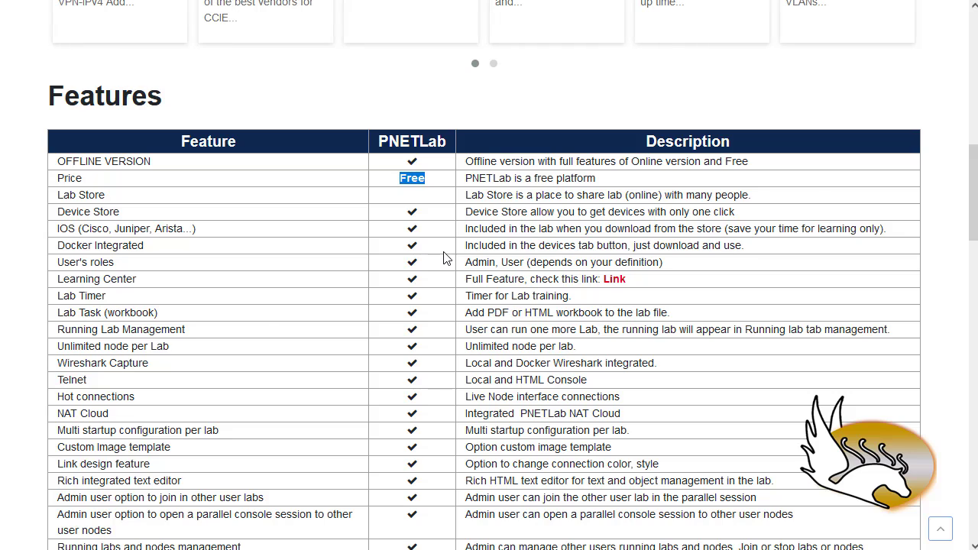
pyautogui.scroll(-5, 443, 258)
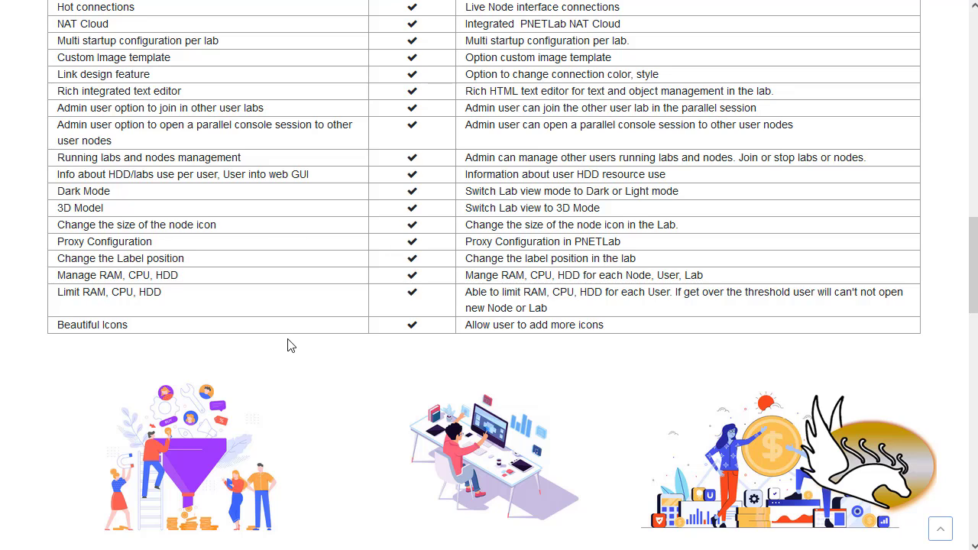
pyautogui.scroll(1, 288, 345)
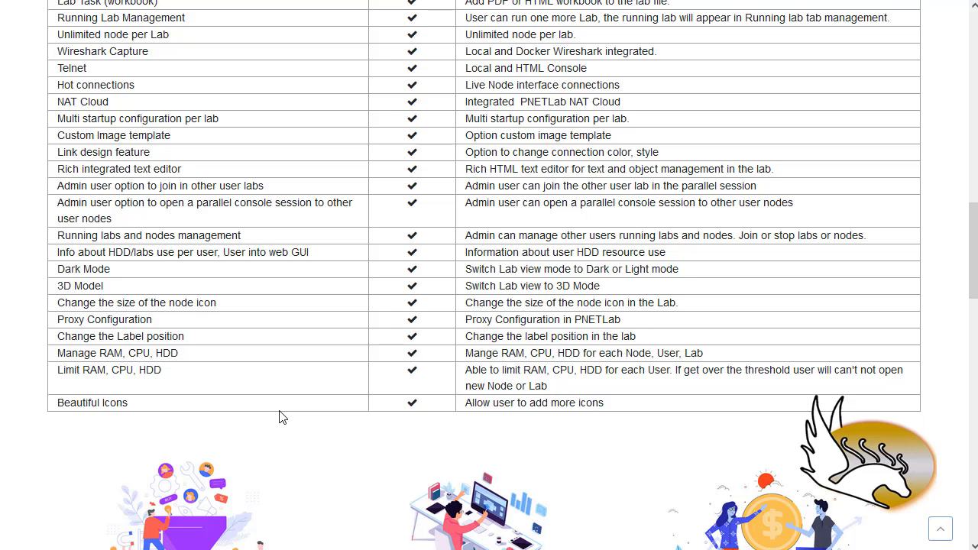
pyautogui.scroll(4, 498, 382)
pyautogui.scroll(10, 498, 384)
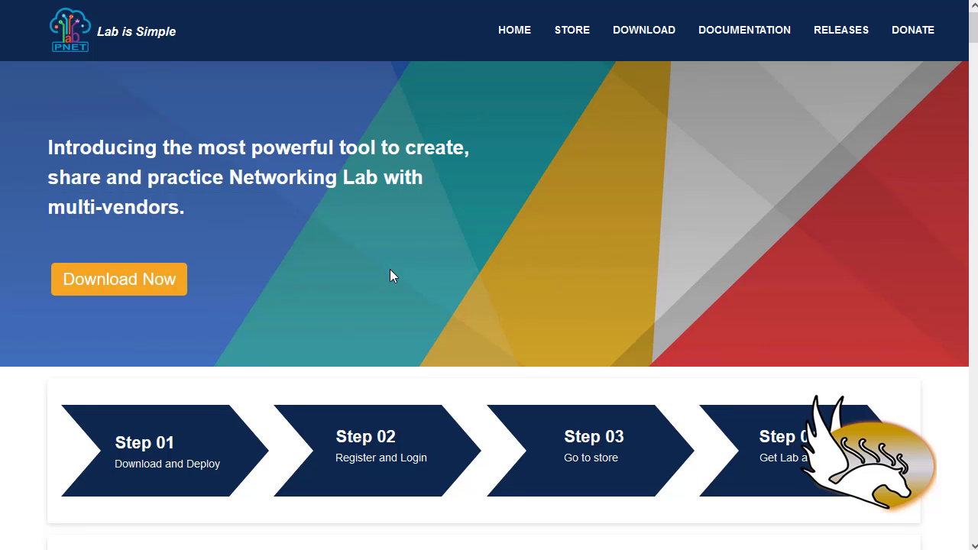
# - Examine Step 01 of the PNETLab download page, covering the virtualization settings and the .ova download links
pyautogui.scroll(-7, 390, 273)
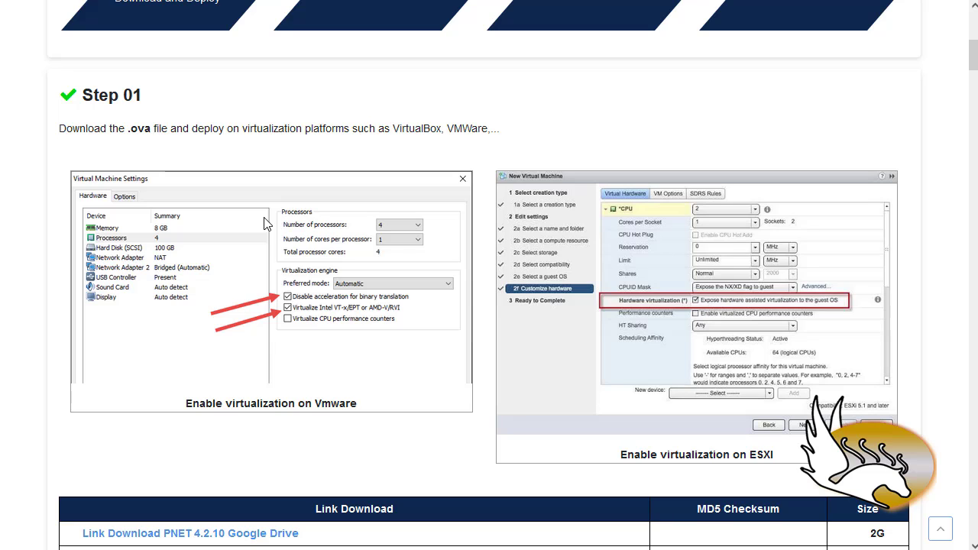
pyautogui.scroll(-3, 263, 221)
pyautogui.scroll(2, 264, 222)
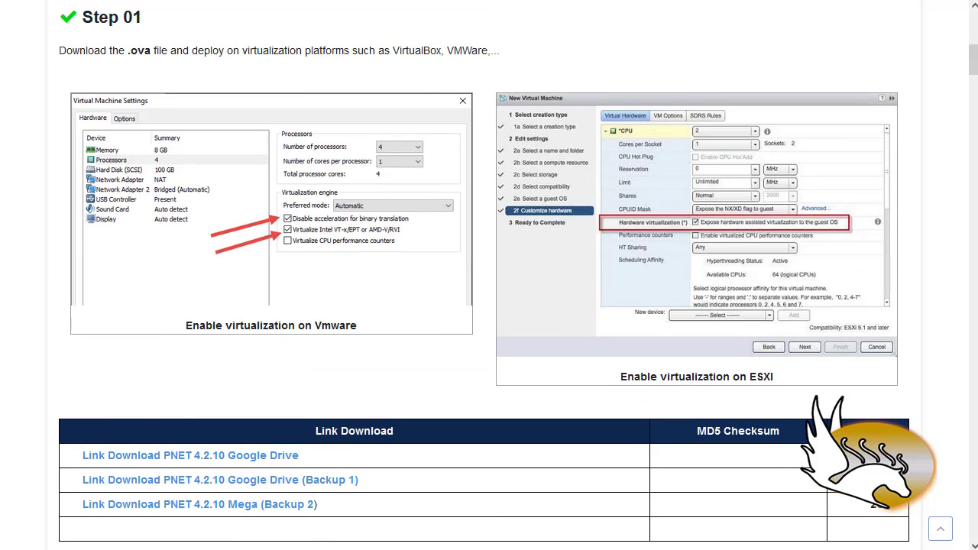
# - Open PNET_4.2.10.ova in VMware Workstation and examine the import's machine name and storage path, closing it without importing
pyautogui.hotkey('alt', 'Tab')
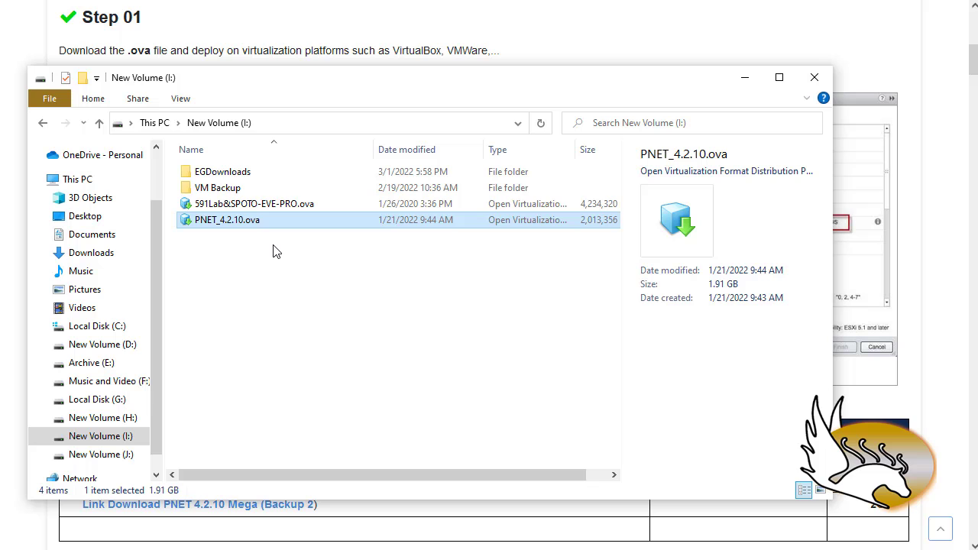
pyautogui.doubleClick(251, 226)
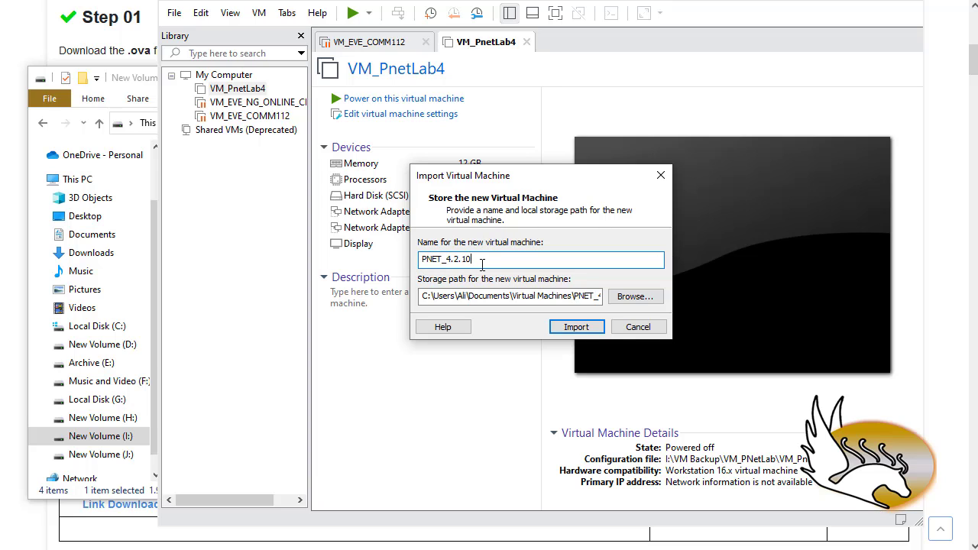
pyautogui.moveTo(482, 263); pyautogui.dragTo(416, 267)
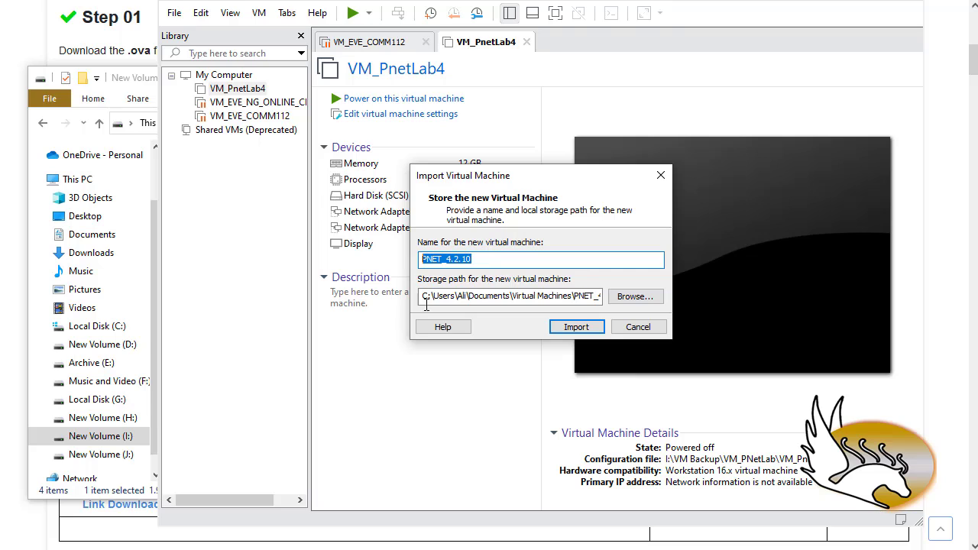
pyautogui.click(497, 301)
pyautogui.press('End')
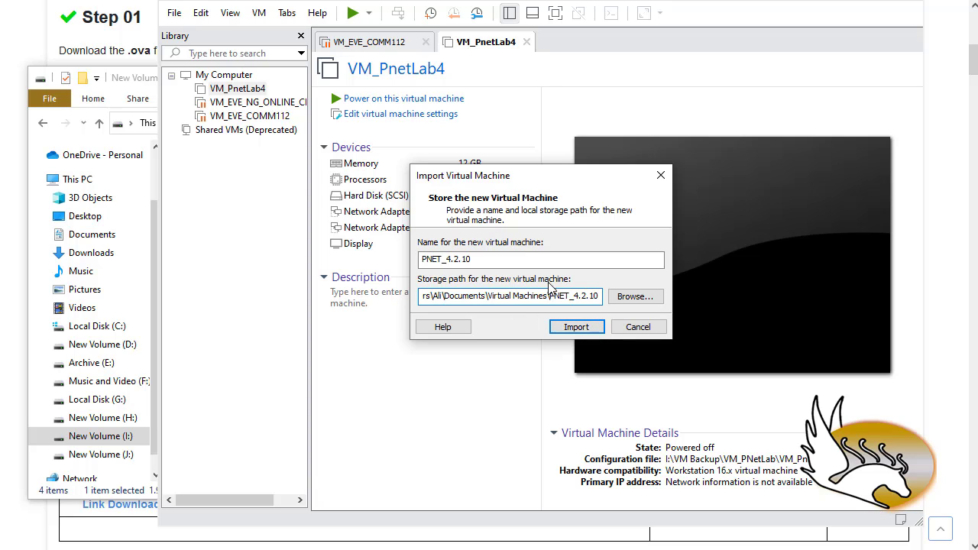
pyautogui.click(660, 175)
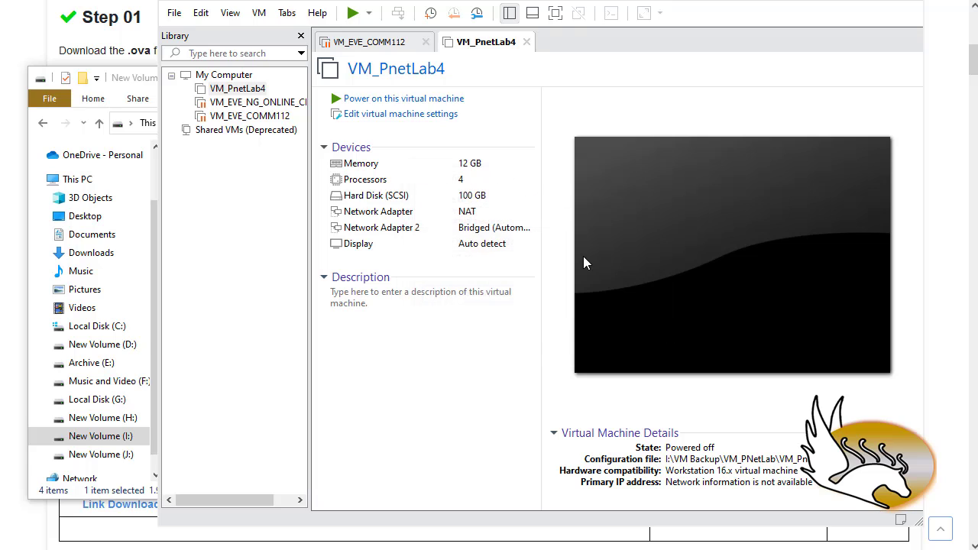
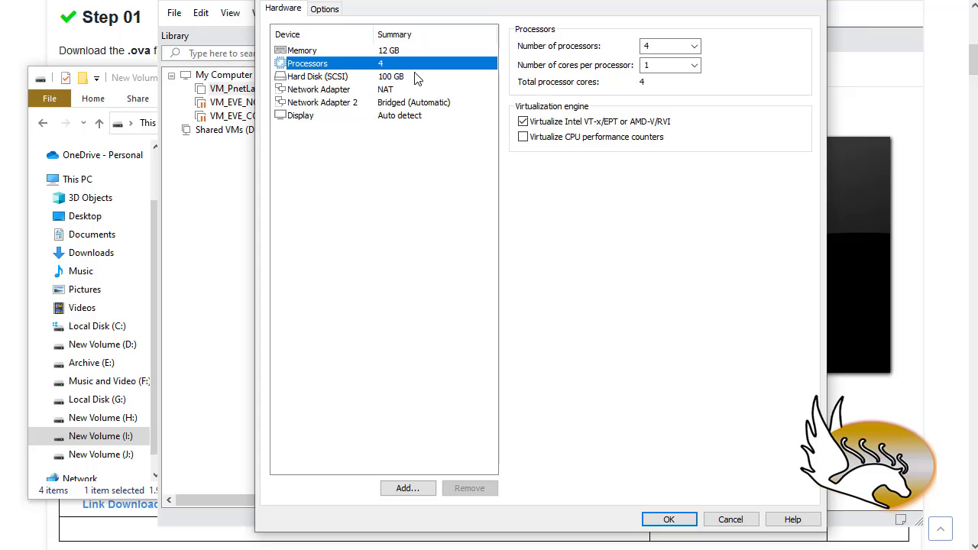
# - Set the virtual machine's number of processors to 1 and its cores per processor to 4
pyautogui.click(693, 47)
pyautogui.click(682, 61)
pyautogui.click(689, 66)
pyautogui.click(664, 109)
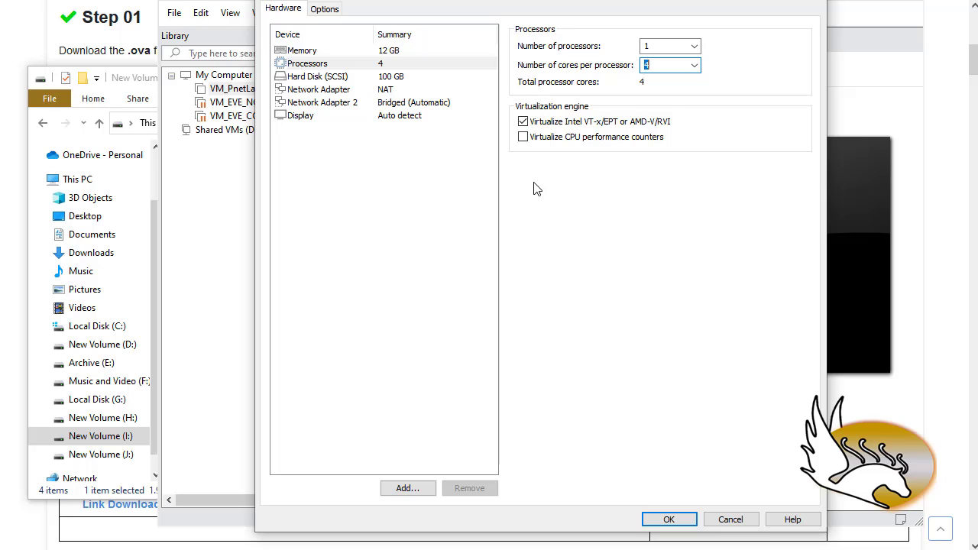
# - Remove the bridged Network Adapter 2 from VM_PnetLab4 and save the virtual machine settings
pyautogui.click(317, 92)
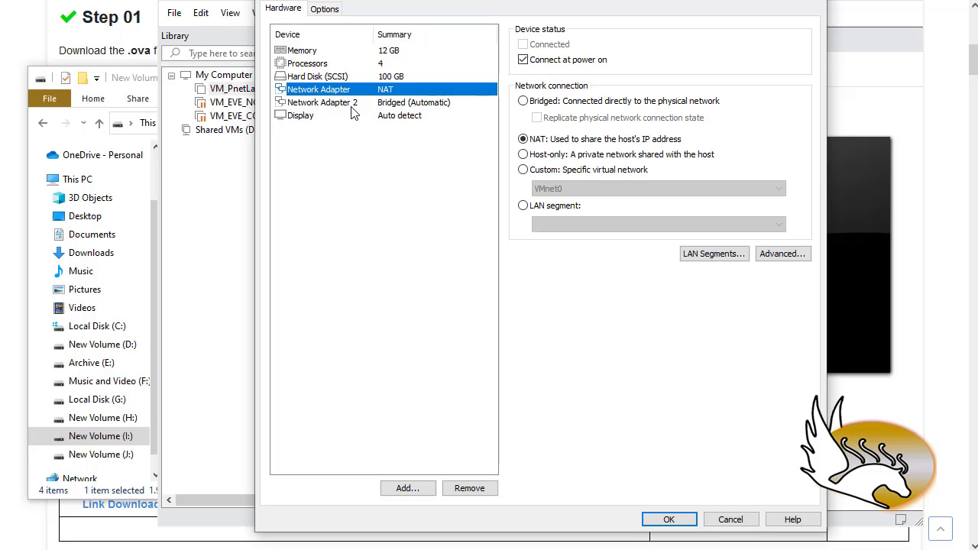
pyautogui.click(333, 104)
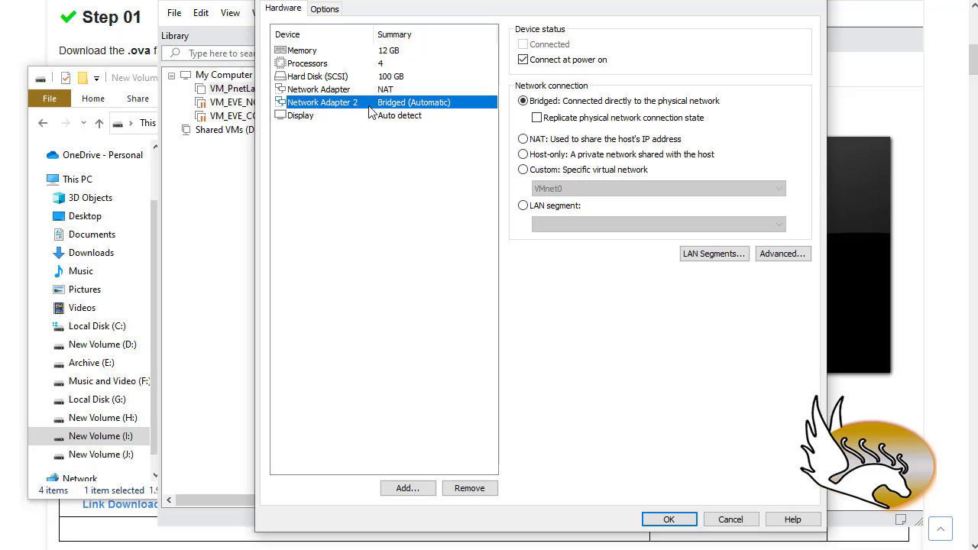
pyautogui.click(481, 488)
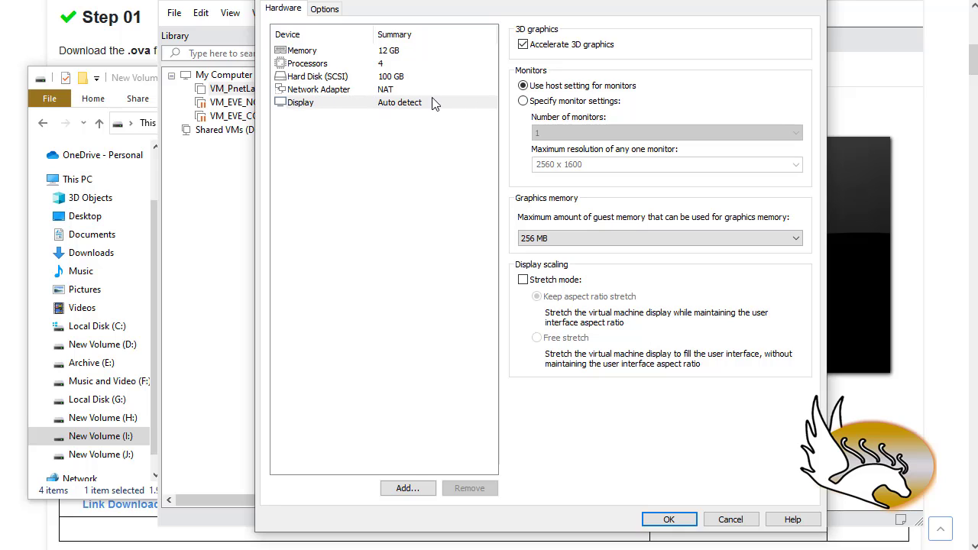
pyautogui.click(324, 10)
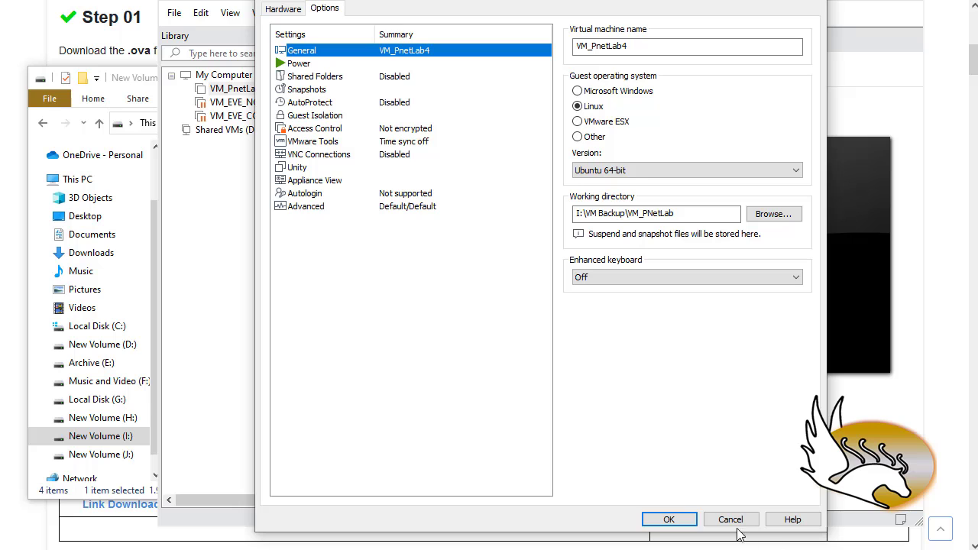
pyautogui.click(669, 520)
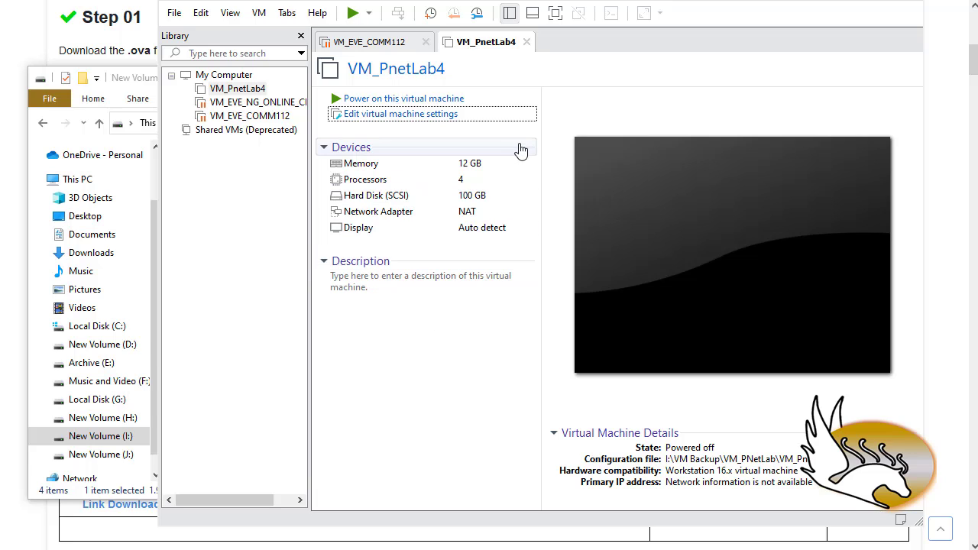
# - Open the Virtual Network Editor and enable changes to the network configuration with administrator privileges
pyautogui.click(196, 16)
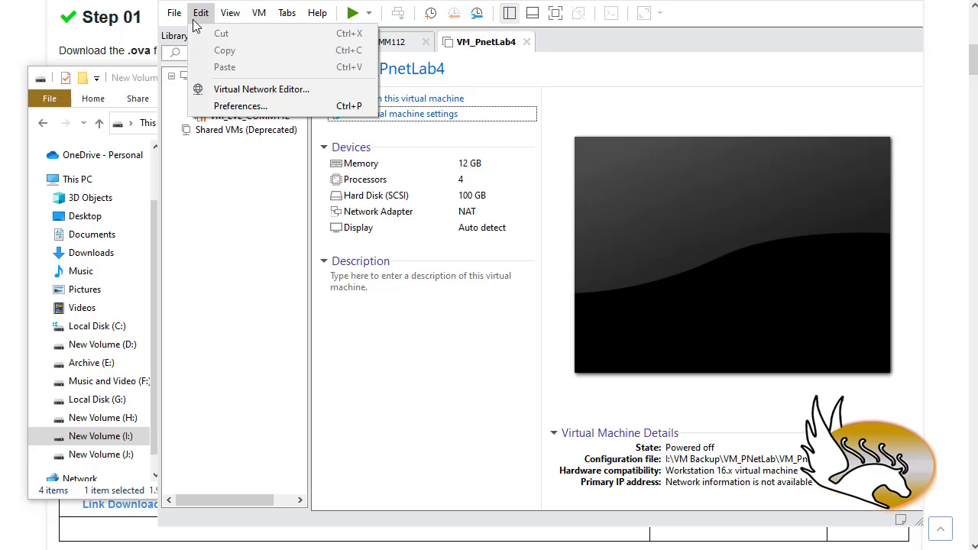
pyautogui.click(261, 89)
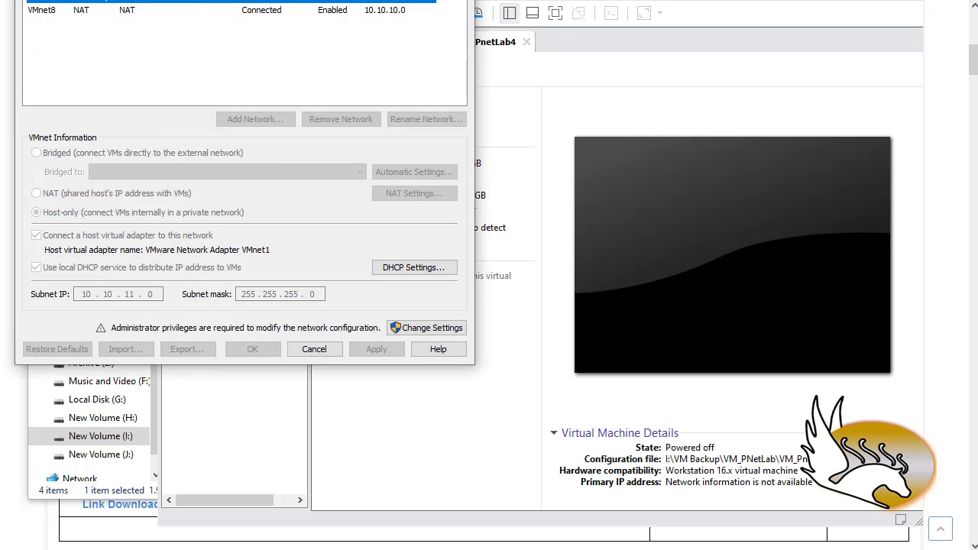
pyautogui.moveTo(178, 1); pyautogui.dragTo(417, 57)
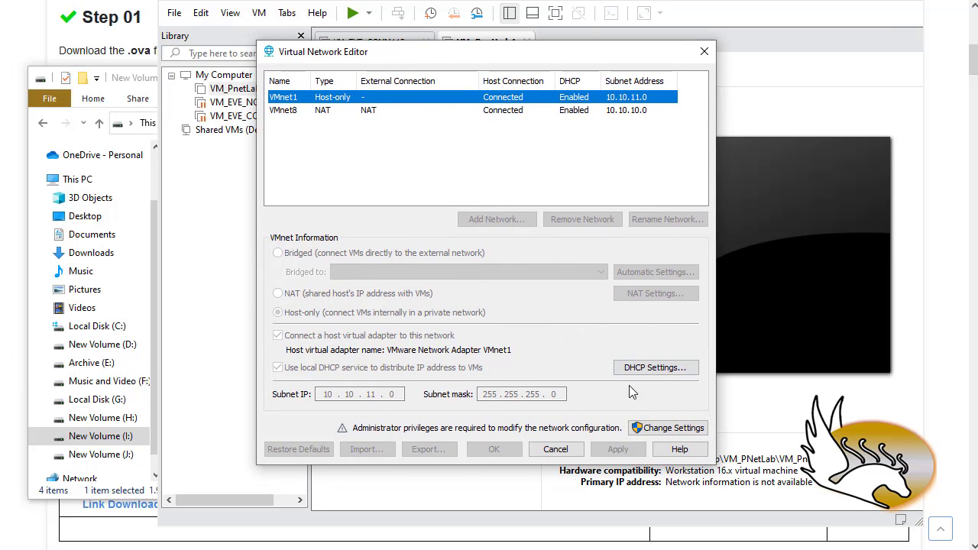
pyautogui.click(644, 430)
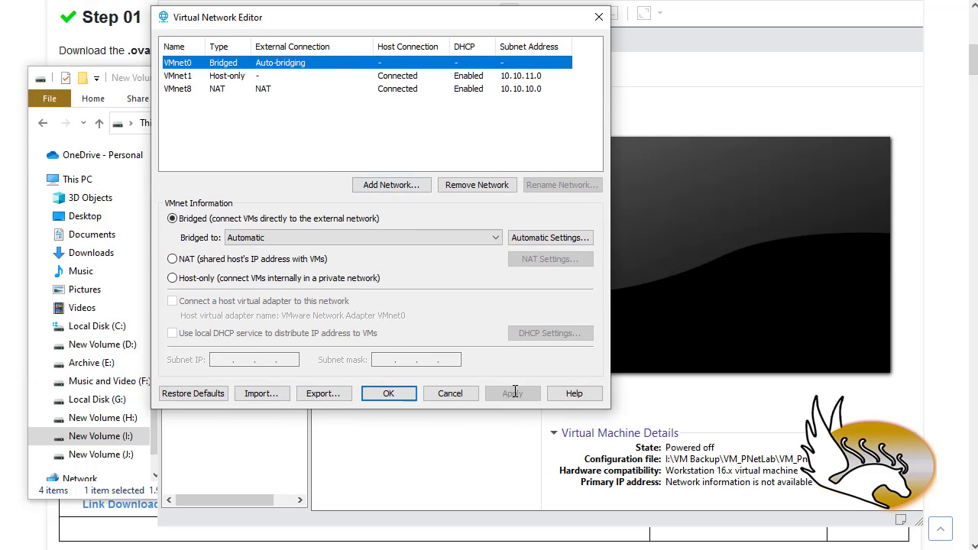
# - Check the VMnet8 NAT network's subnet and DHCP address range, and close the Virtual Network Editor without changes
pyautogui.press('Down')
pyautogui.press('Down')
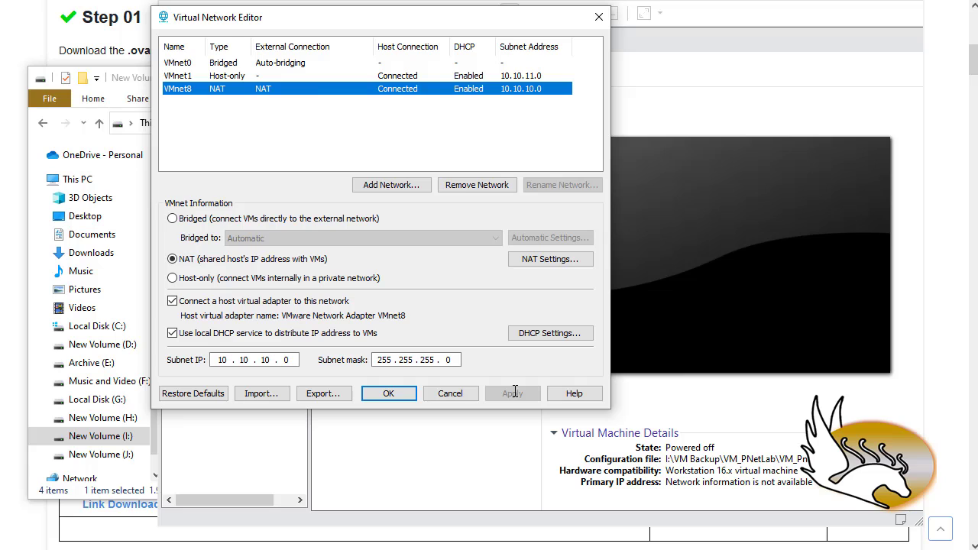
pyautogui.hotkey('alt', 'p')
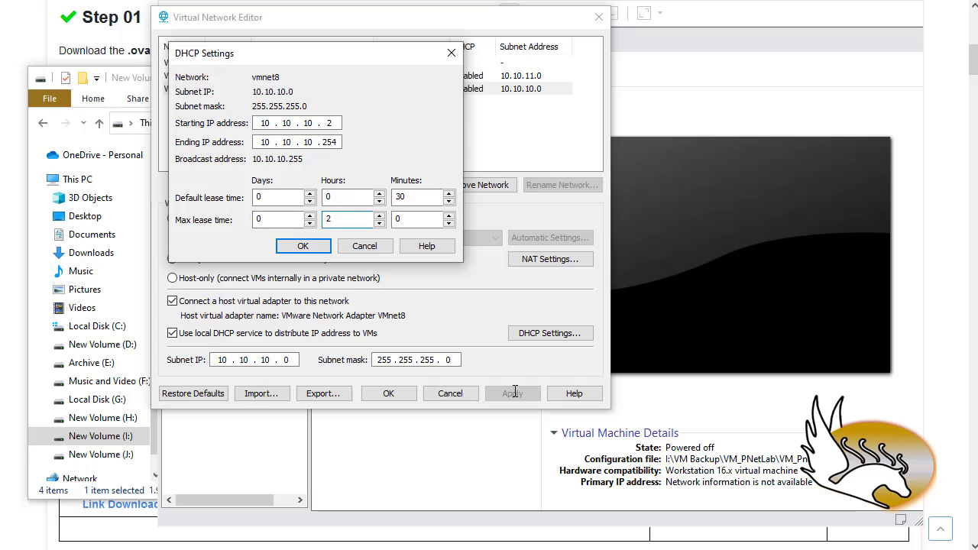
pyautogui.hotkey('shift', 'Tab')
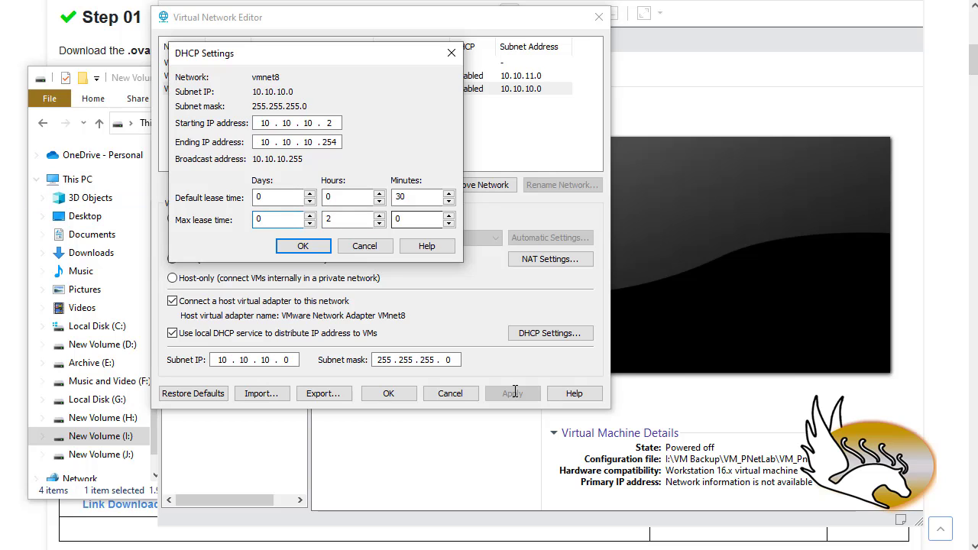
pyautogui.press('Return')
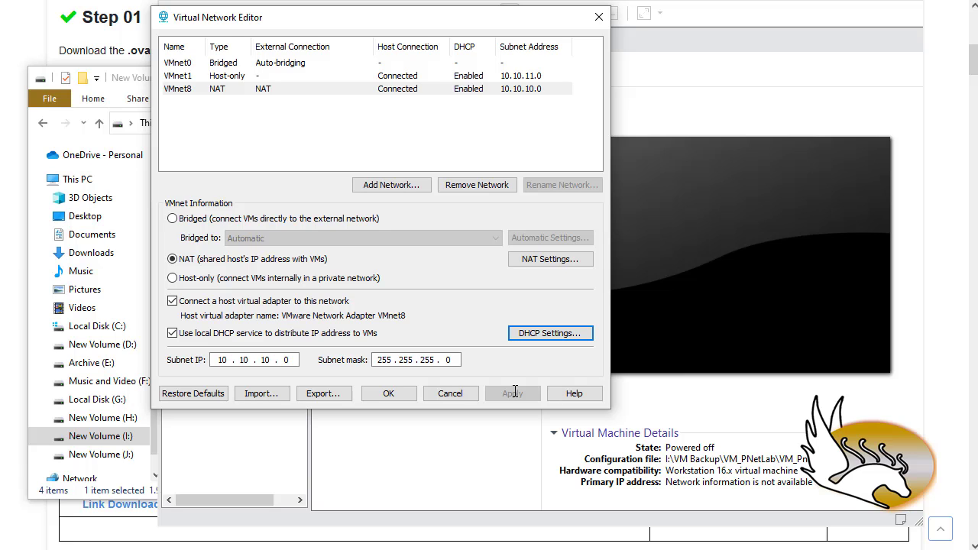
pyautogui.click(450, 393)
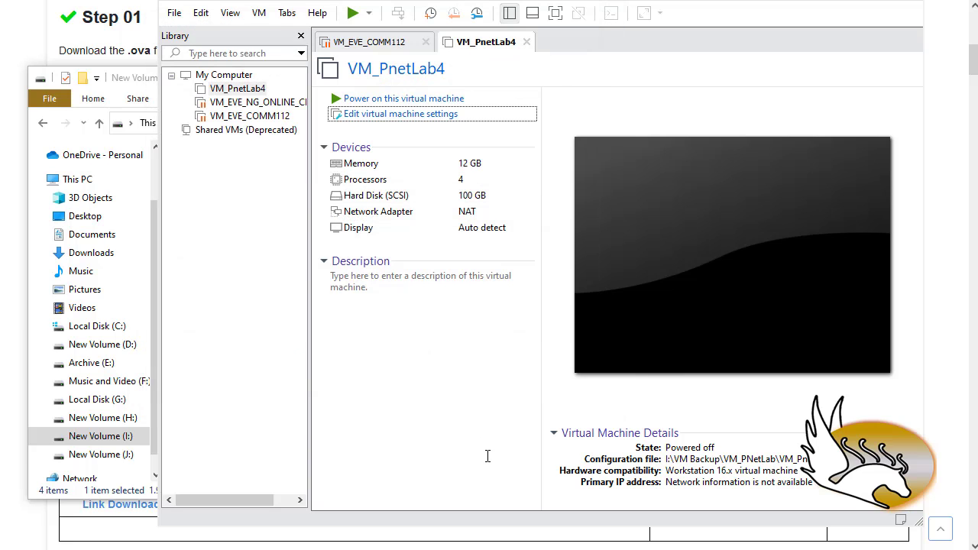
# - Power on the VM_PnetLab4 virtual machine
pyautogui.click(387, 107)
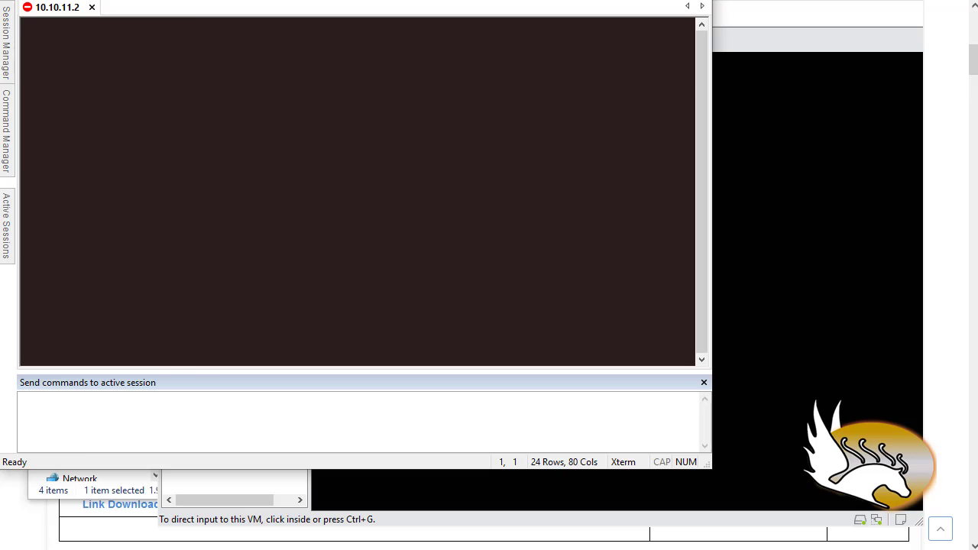
# - Start a quick SSH2 connection to host 10.10.10.19 on port 22 with the username root
pyautogui.hotkey('alt', 'f')
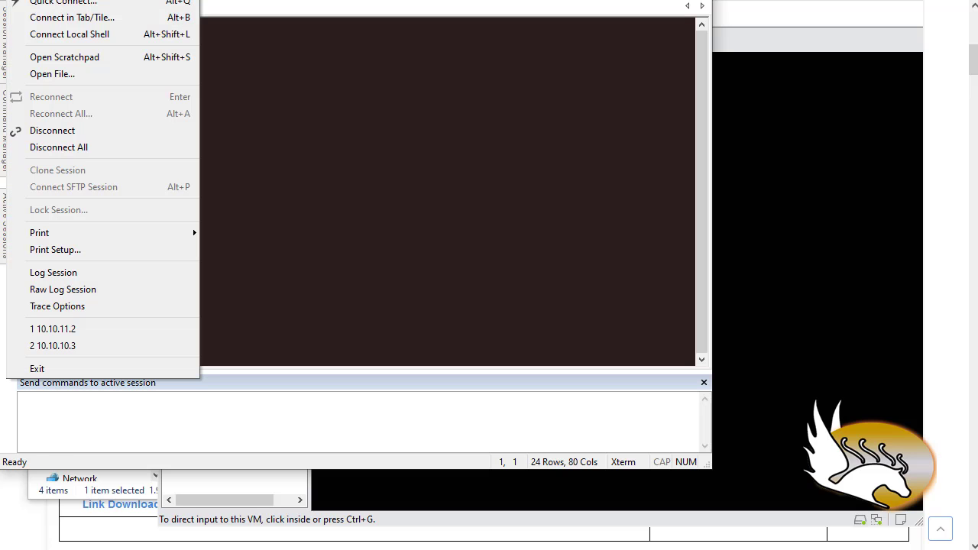
pyautogui.click(45, 5)
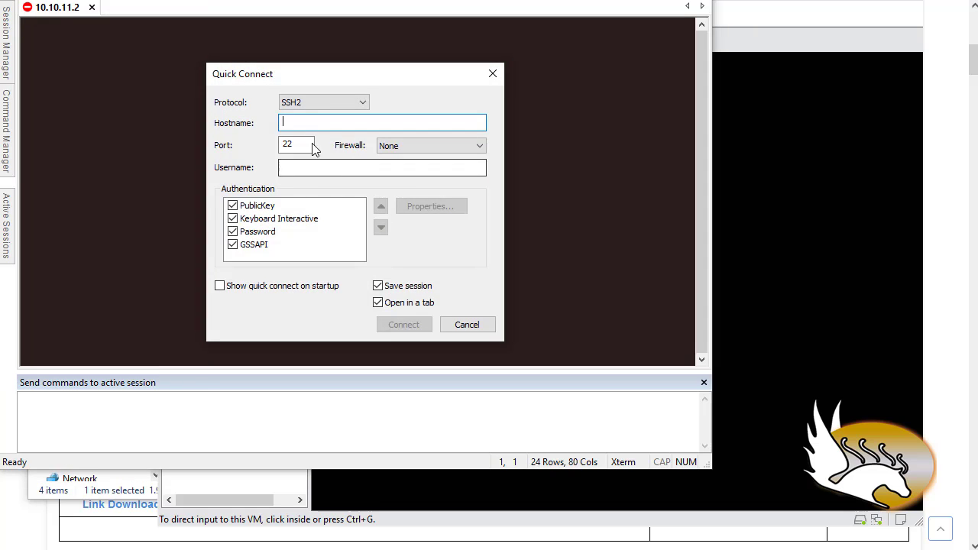
pyautogui.click(362, 102)
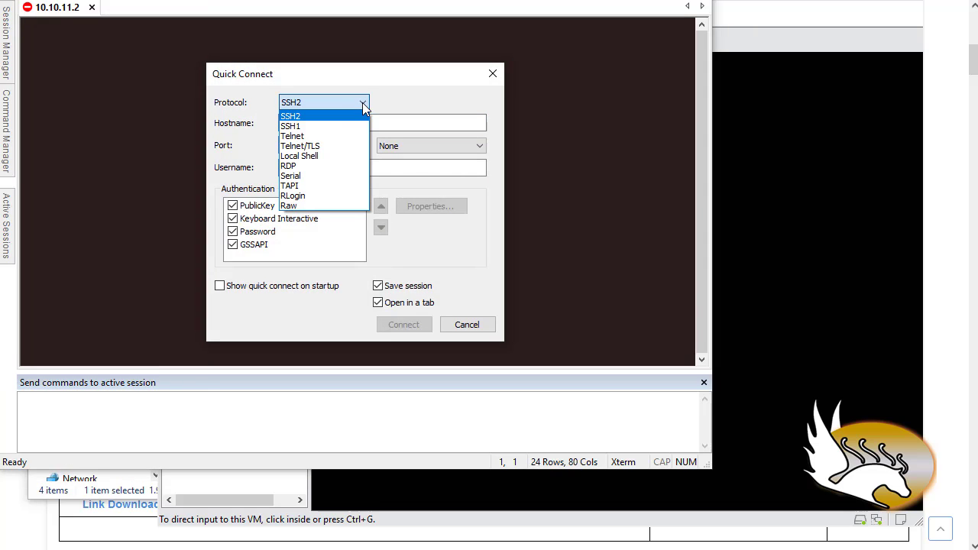
pyautogui.click(359, 116)
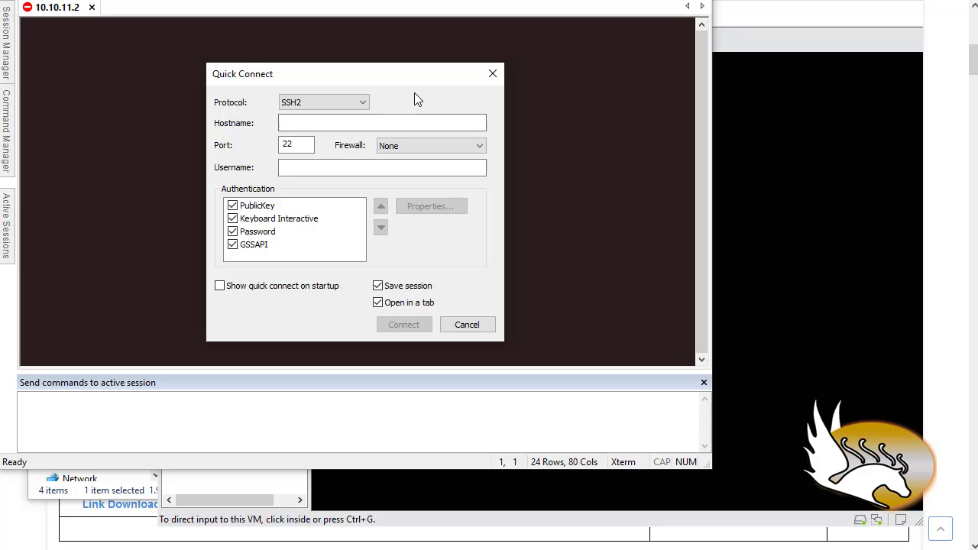
pyautogui.click(354, 119)
pyautogui.write('10.10.10.19')
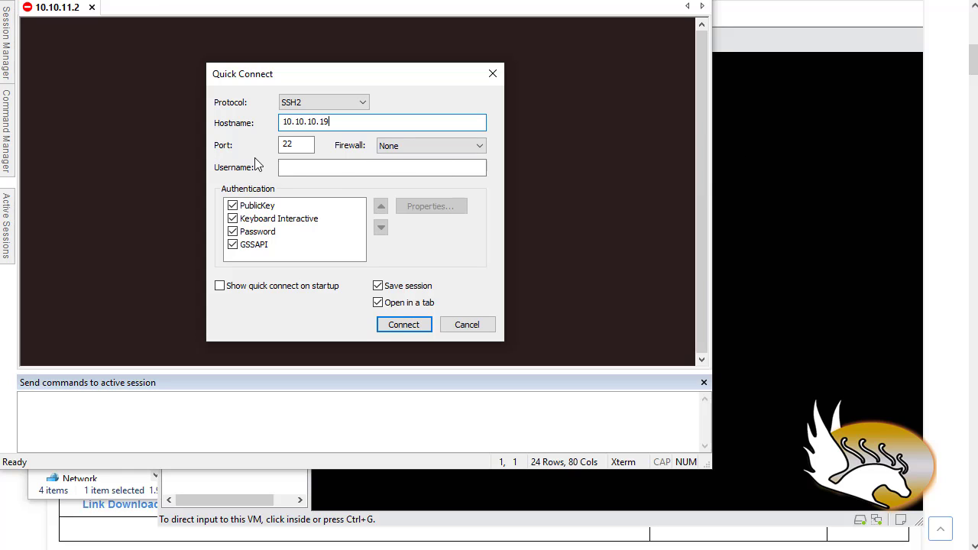
pyautogui.doubleClick(295, 146)
pyautogui.click(297, 173)
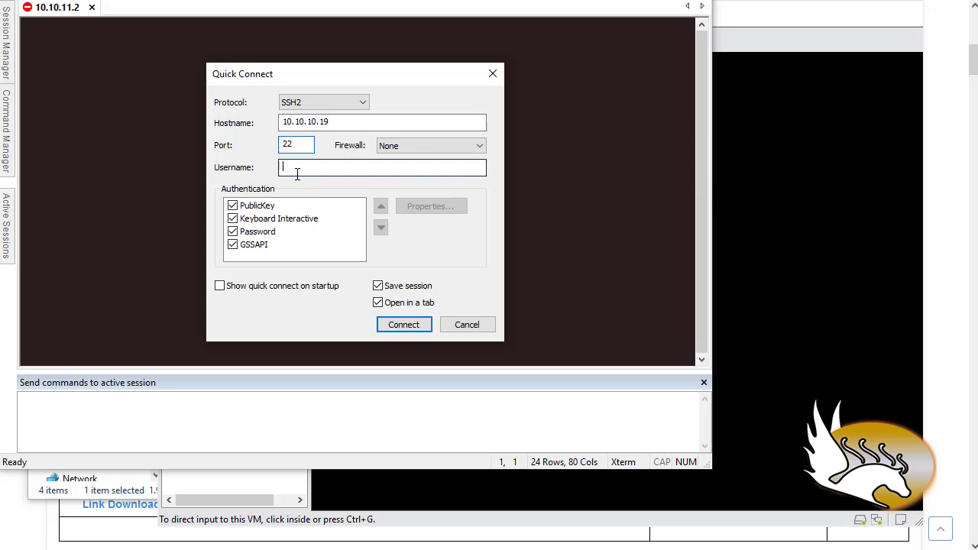
pyautogui.write('root')
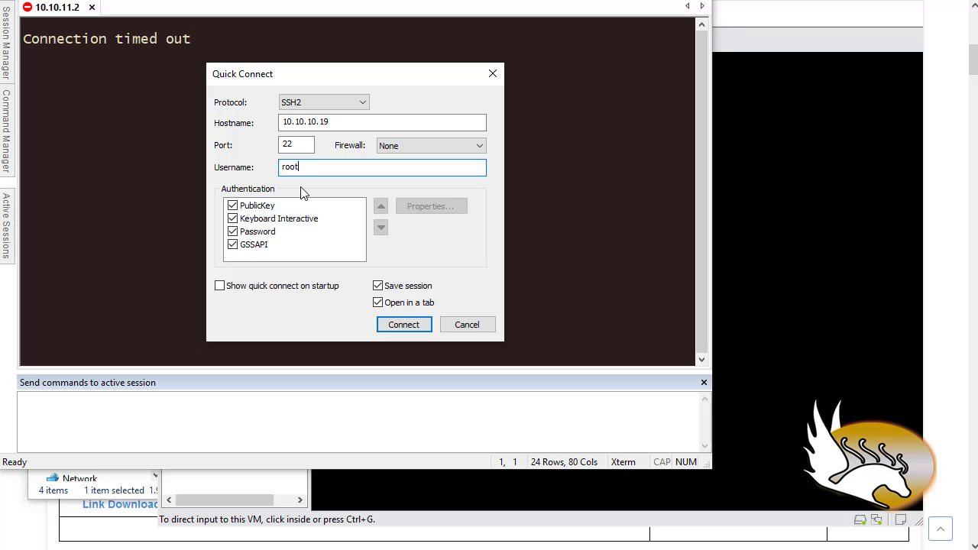
pyautogui.click(409, 324)
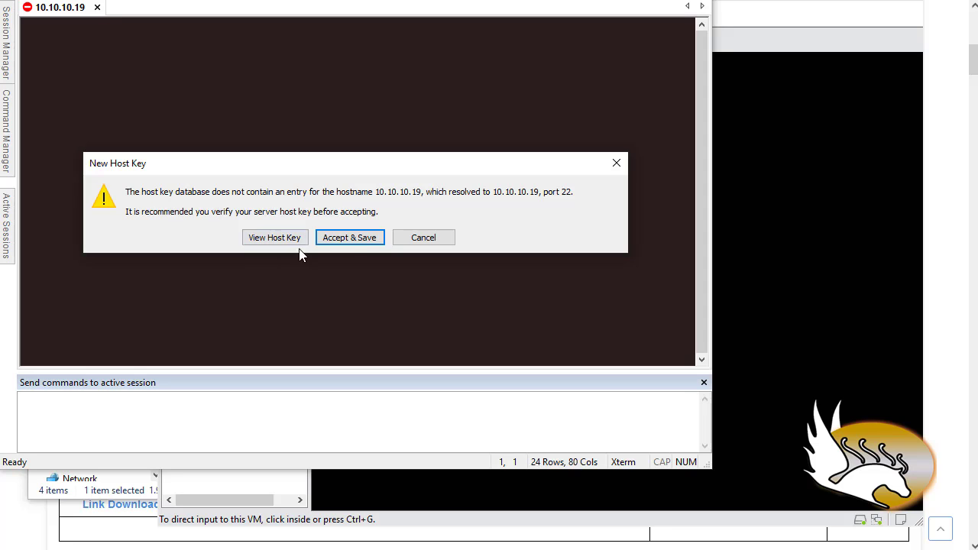
# - Accept and save the new host key, then log in as root with the account password and have the password saved
pyautogui.click(351, 237)
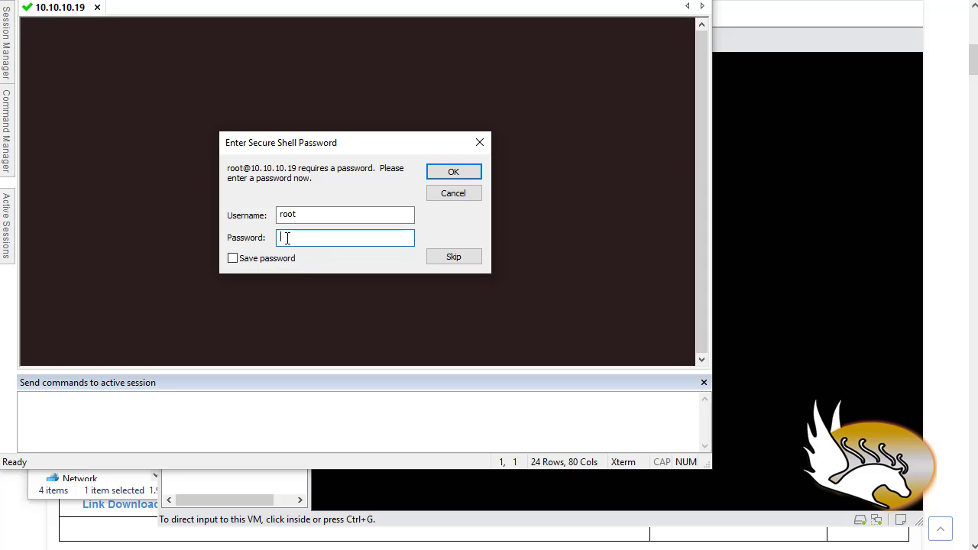
pyautogui.write('••••')
pyautogui.click(242, 260)
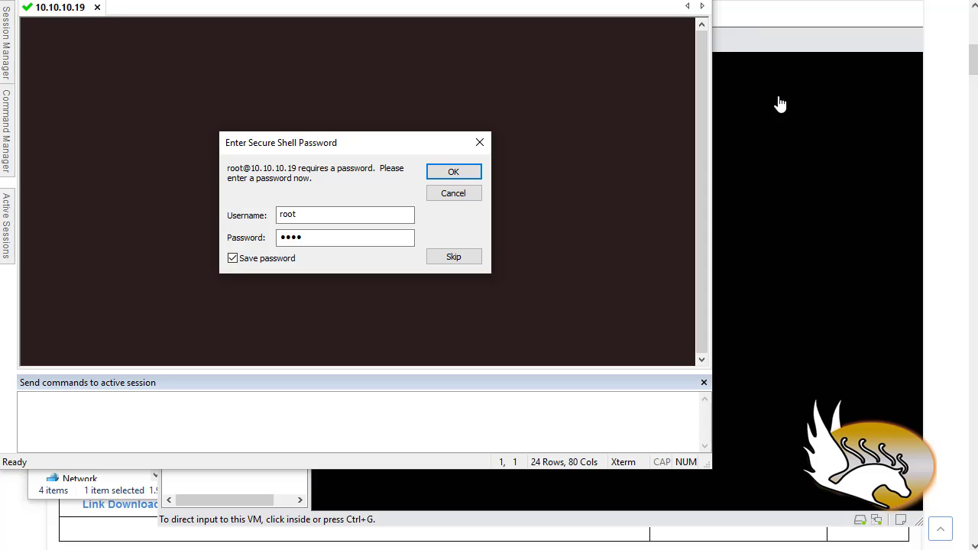
pyautogui.click(451, 172)
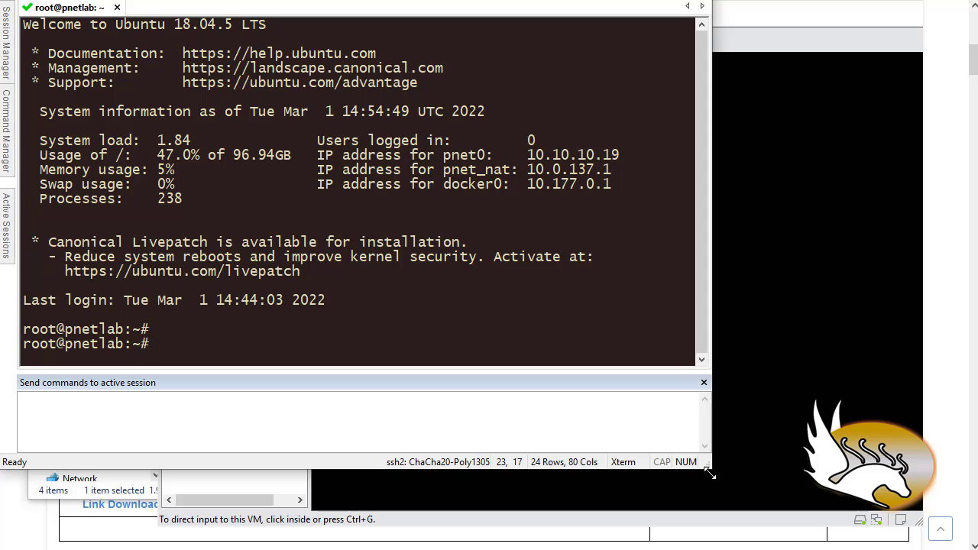
# - Enlarge the terminal window to fill the screen and run "ishare search" to bring up the command's usage help
pyautogui.moveTo(707, 465); pyautogui.dragTo(975, 547)
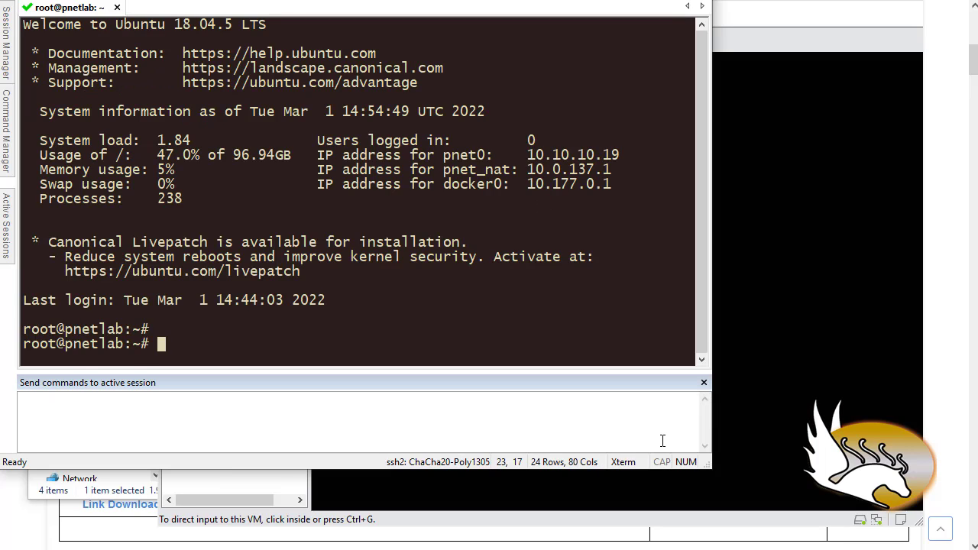
pyautogui.moveTo(709, 465); pyautogui.dragTo(975, 543)
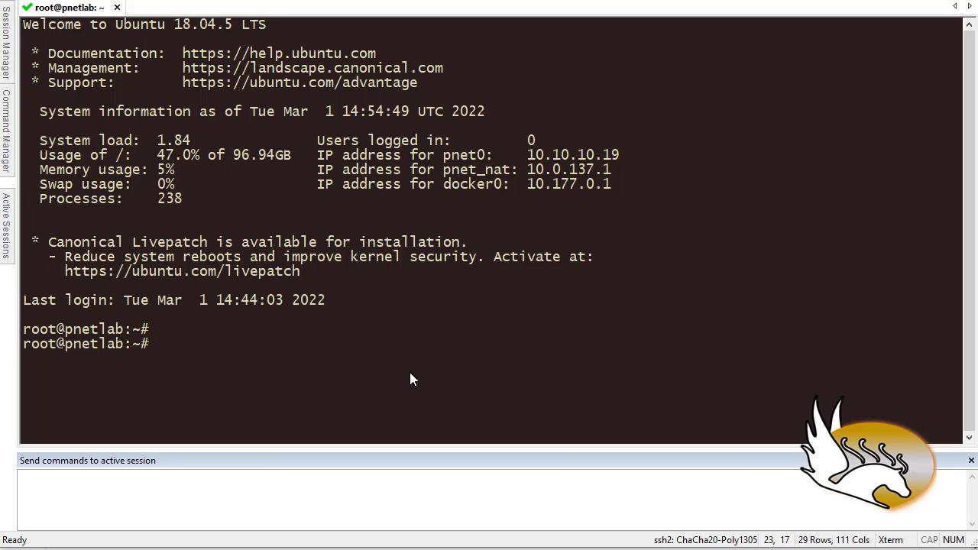
pyautogui.write('ishare search')
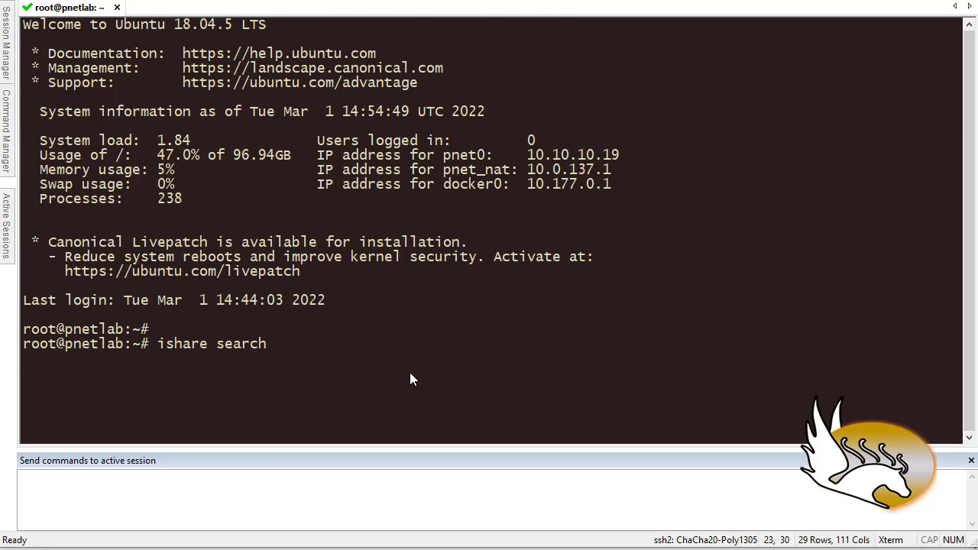
pyautogui.press('Return')
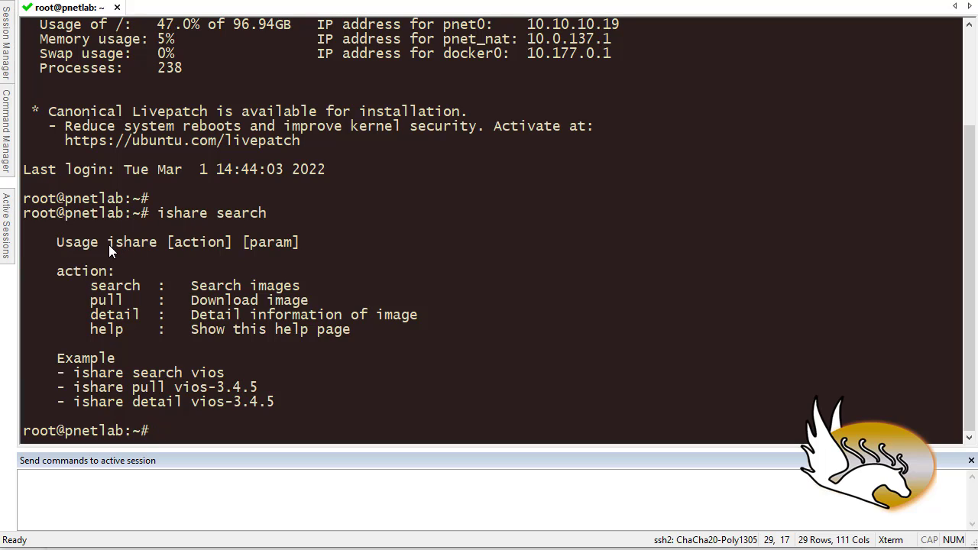
# - Review the ishare actions in the usage help and run its example "ishare search vios" to search for vios images
pyautogui.moveTo(108, 244); pyautogui.dragTo(151, 244)
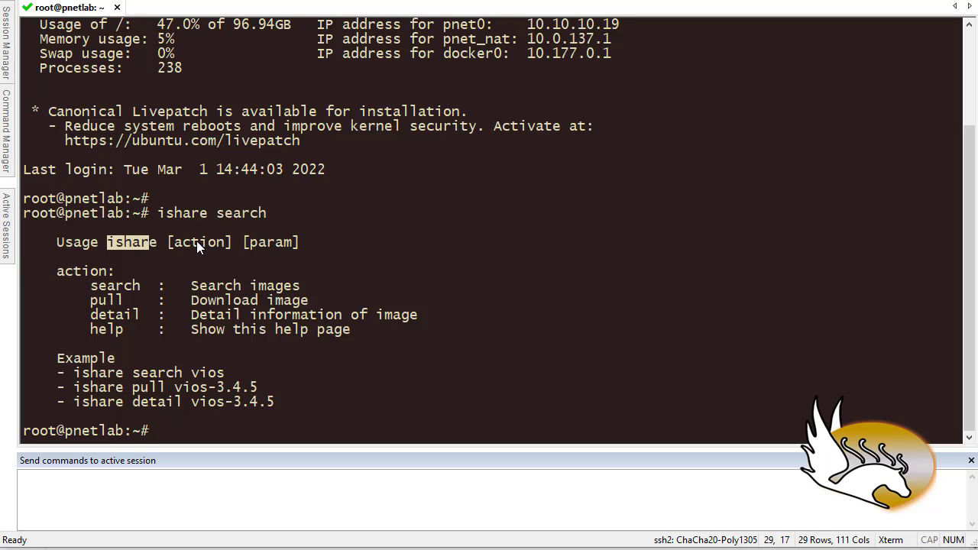
pyautogui.doubleClick(233, 213)
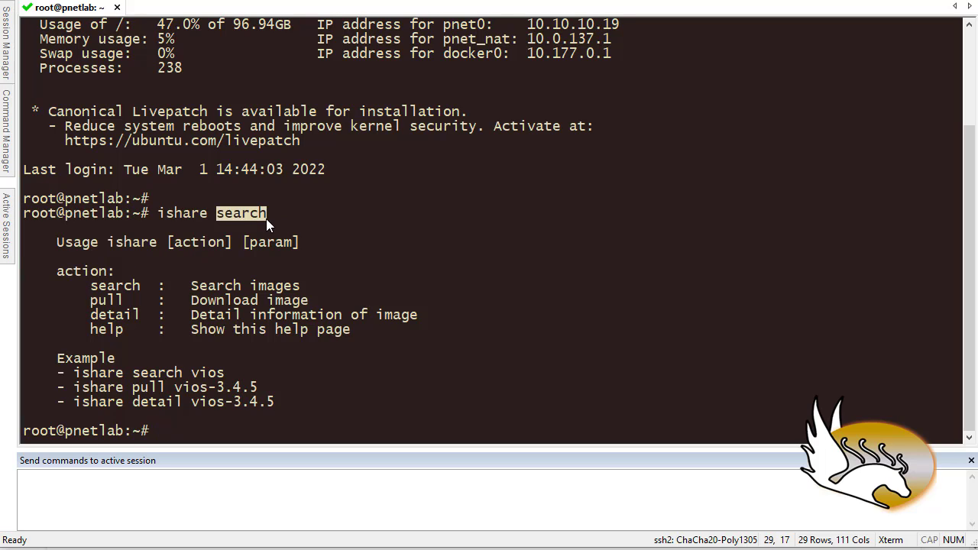
pyautogui.click(102, 295)
pyautogui.moveTo(104, 314); pyautogui.dragTo(137, 313)
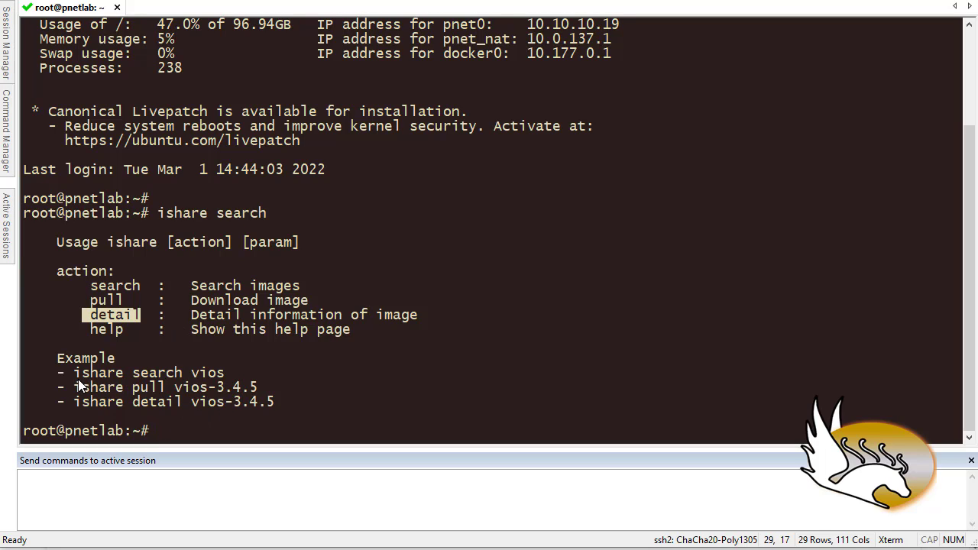
pyautogui.moveTo(73, 376); pyautogui.dragTo(222, 379)
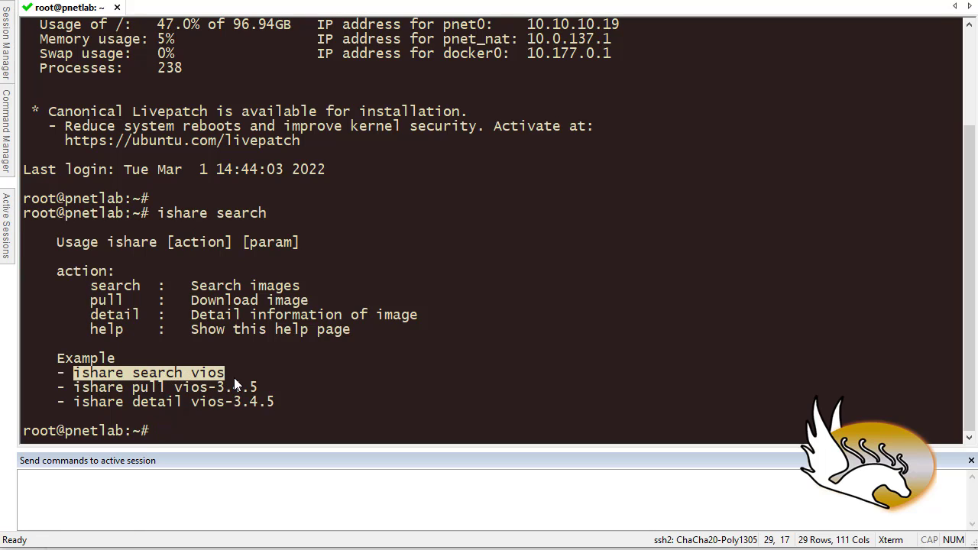
pyautogui.rightClick(280, 371)
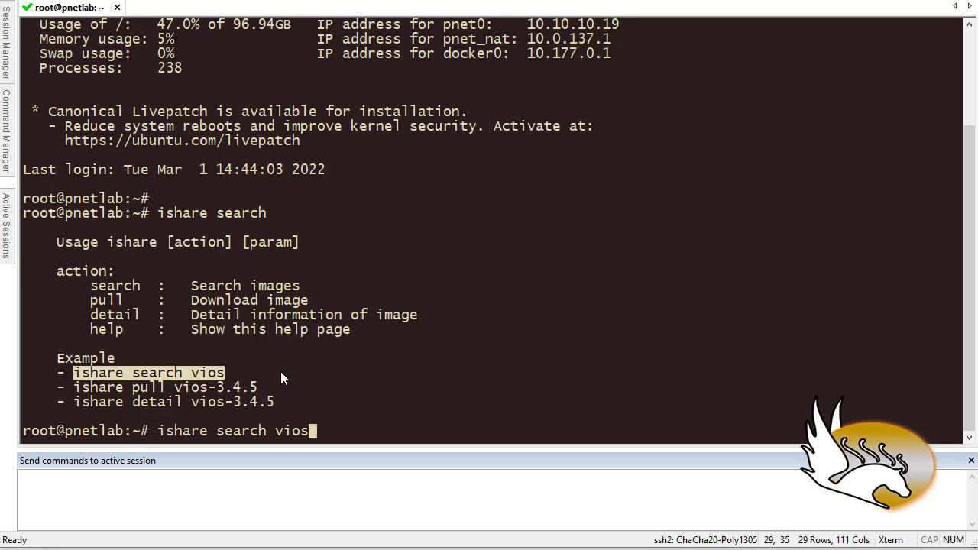
pyautogui.press('Return')
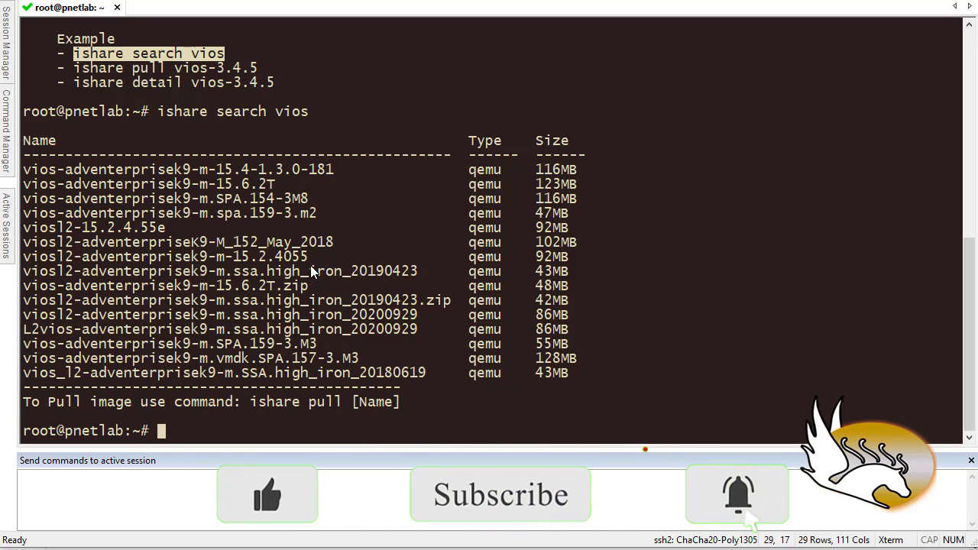
# - Download the image vios-adventerprisek9-m-15.6.2T with the "ishare pull" command, copying its name from the search results
pyautogui.moveTo(277, 184); pyautogui.dragTo(22, 197)
pyautogui.hotkey('ctrl', 'c')
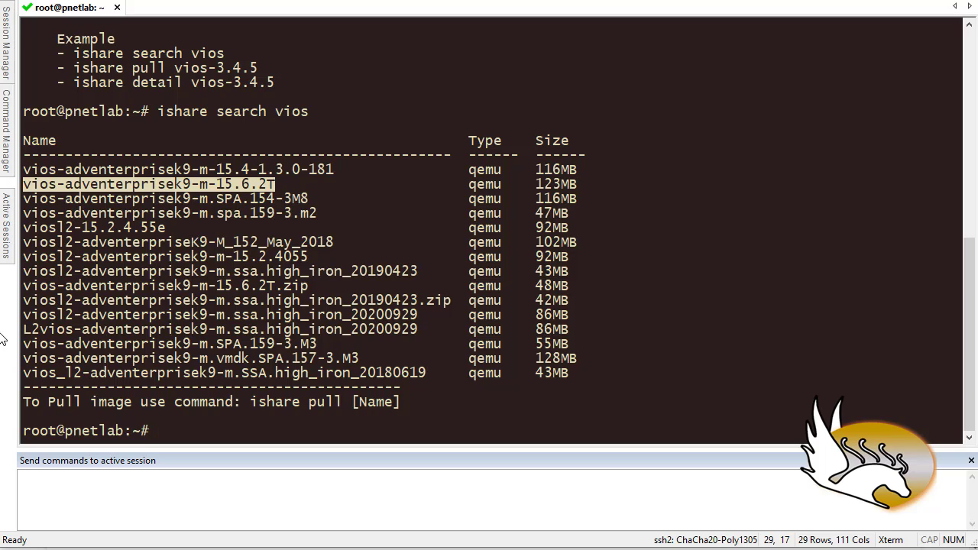
pyautogui.hotkey('alt', 'Tab')
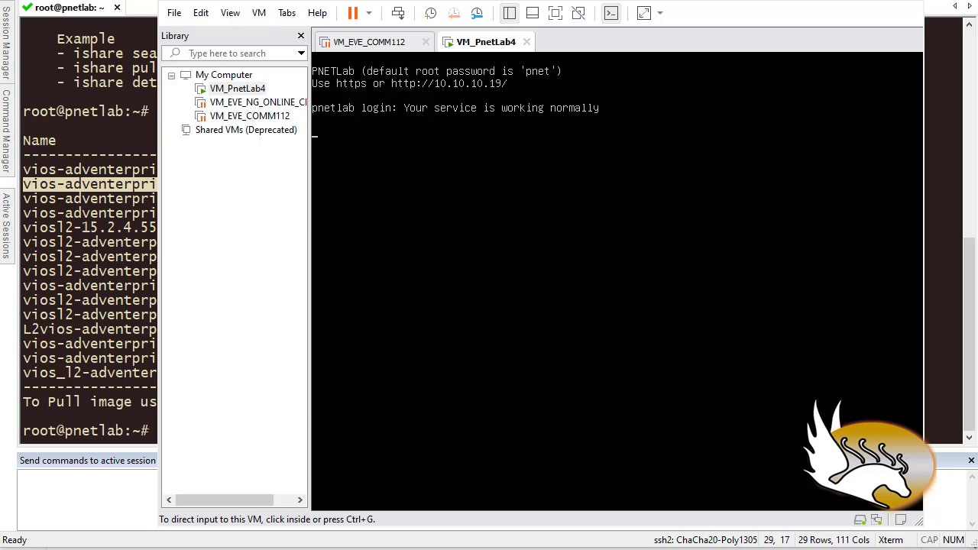
pyautogui.hotkey('alt', 'Tab')
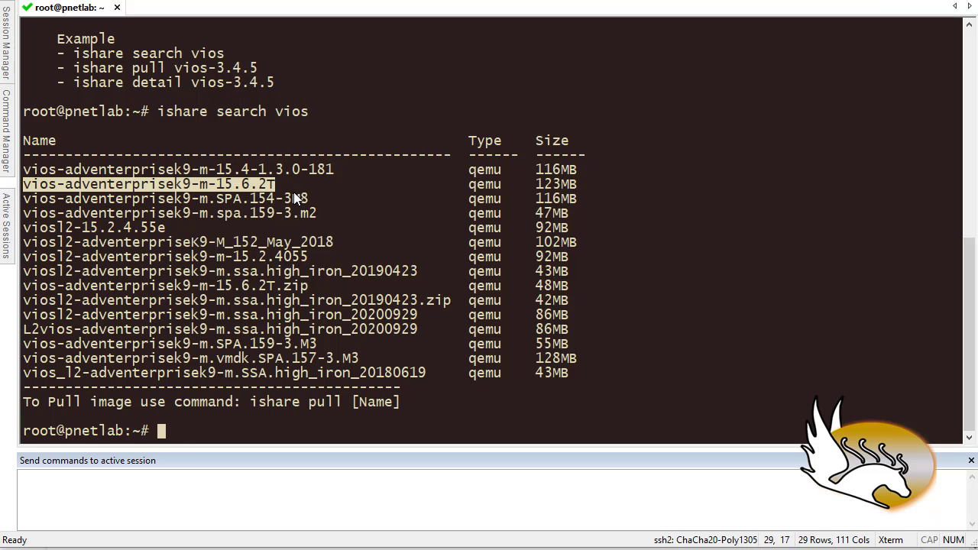
pyautogui.write('ishare ')
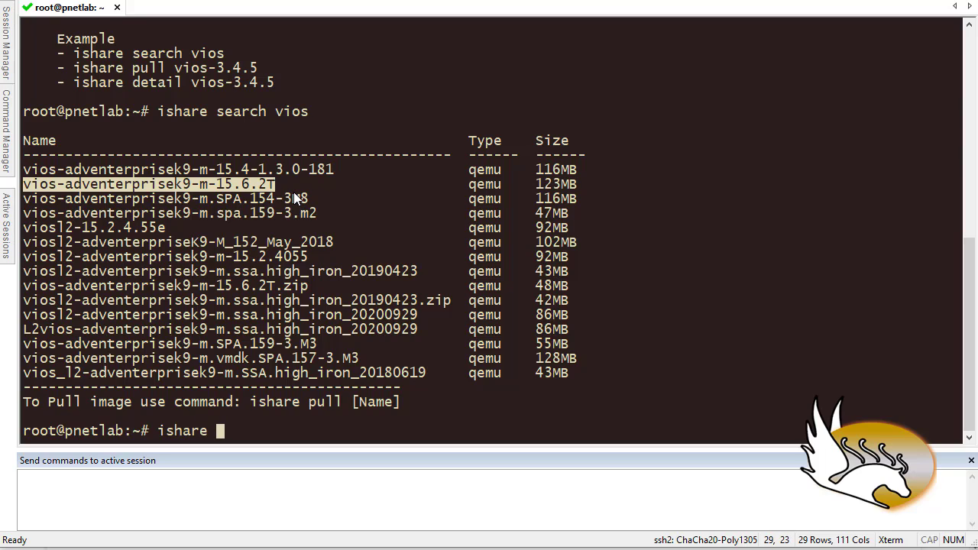
pyautogui.write('pull')
pyautogui.rightClick(398, 217)
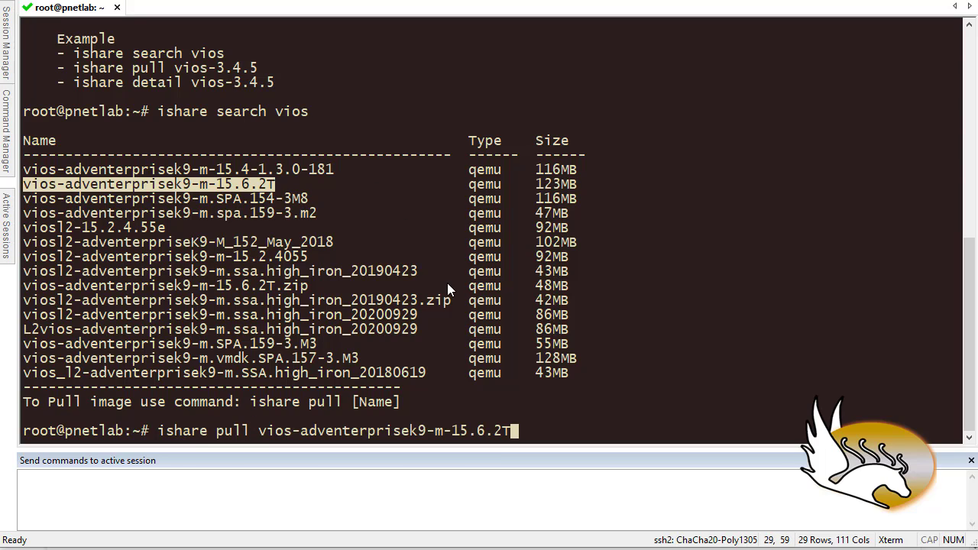
pyautogui.press('Return')
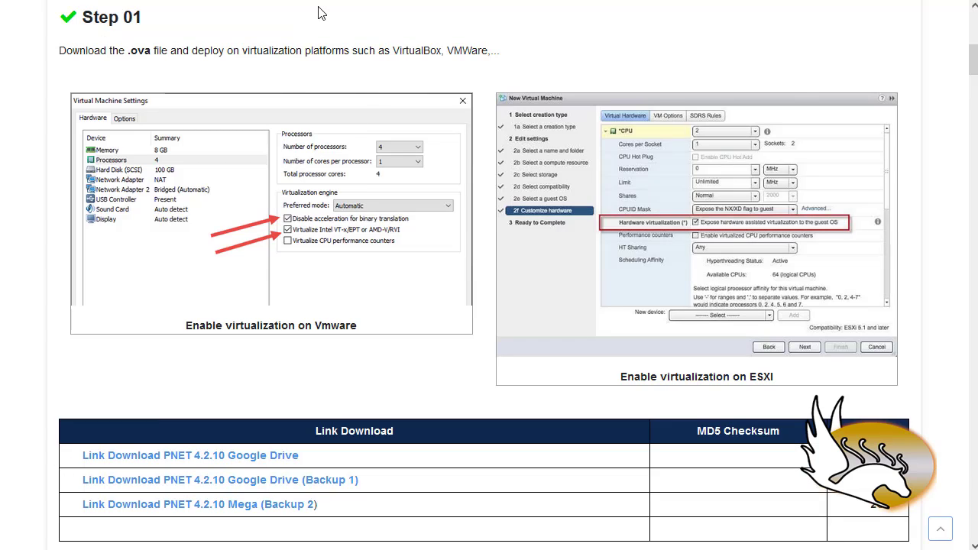
# - Switch to Firefox and open the PNETLab web interface at 10.10.10.19
pyautogui.click(322, 14)
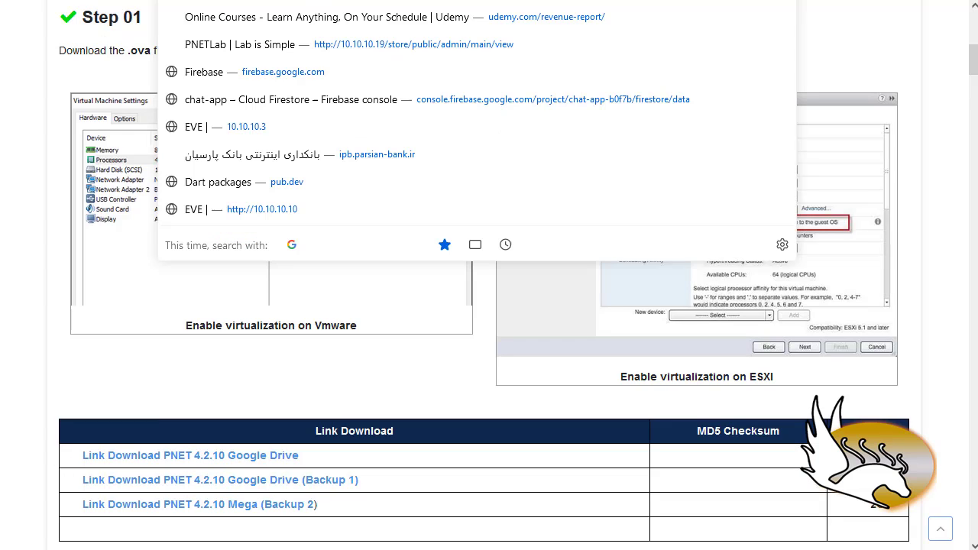
pyautogui.write('10.10.10.19')
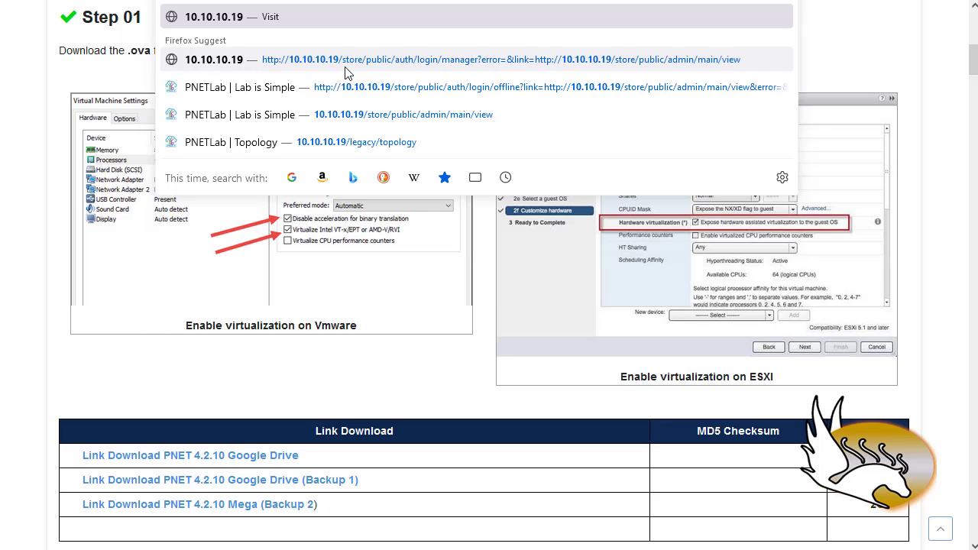
pyautogui.press('Return')
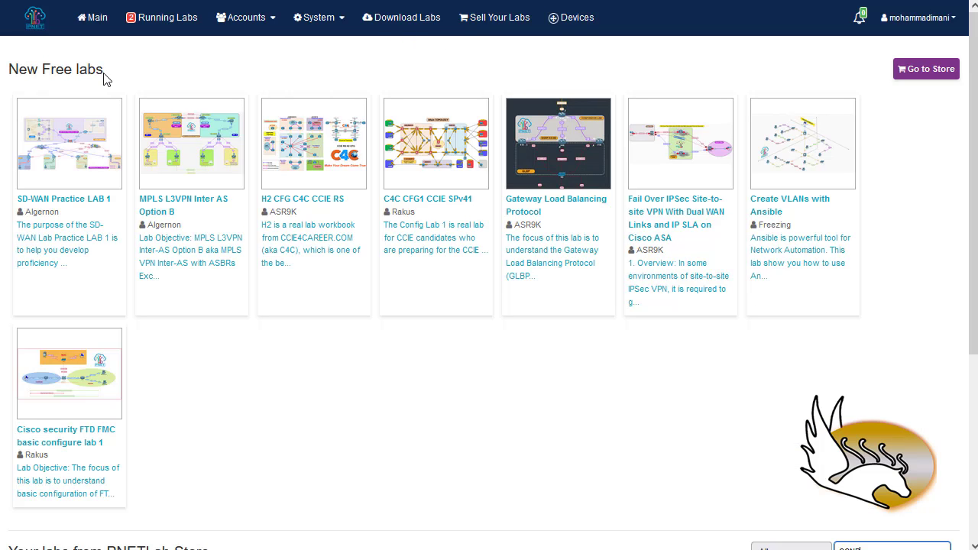
# - Open the PNETLab Store from the New Free labs section and look through its Expert, Professional and Associate lab categories
pyautogui.moveTo(104, 74); pyautogui.dragTo(19, 73)
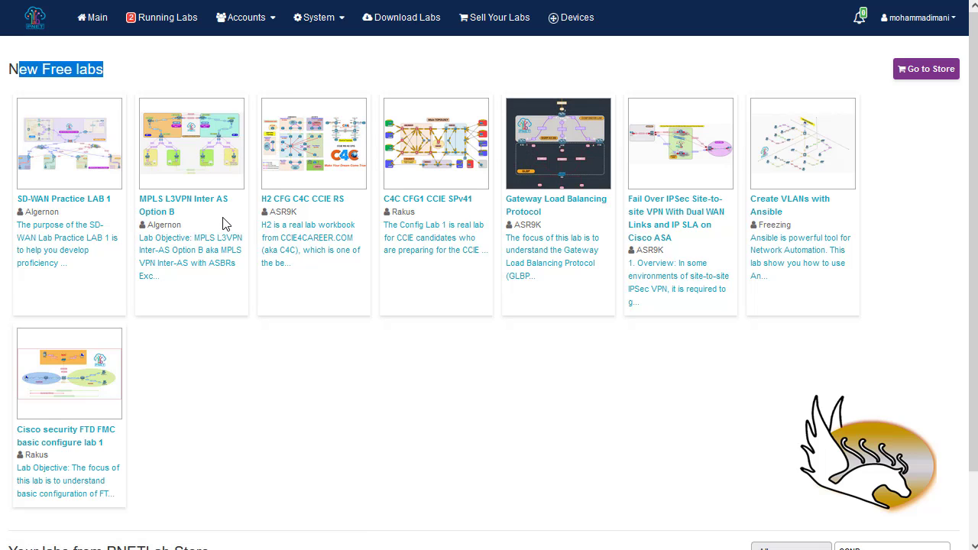
pyautogui.scroll(-1, 248, 358)
pyautogui.scroll(1, 247, 358)
pyautogui.click(922, 75)
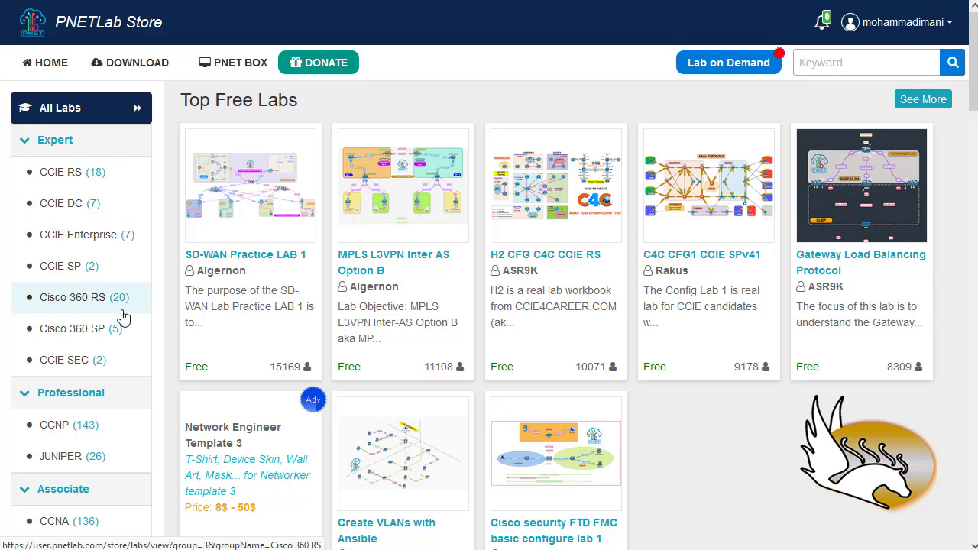
pyautogui.scroll(-3, 116, 280)
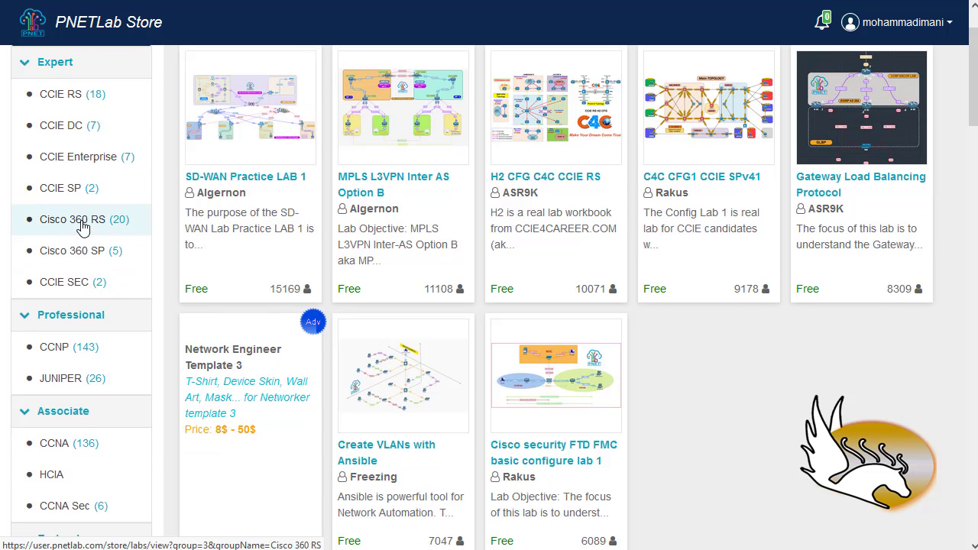
pyautogui.scroll(2, 82, 240)
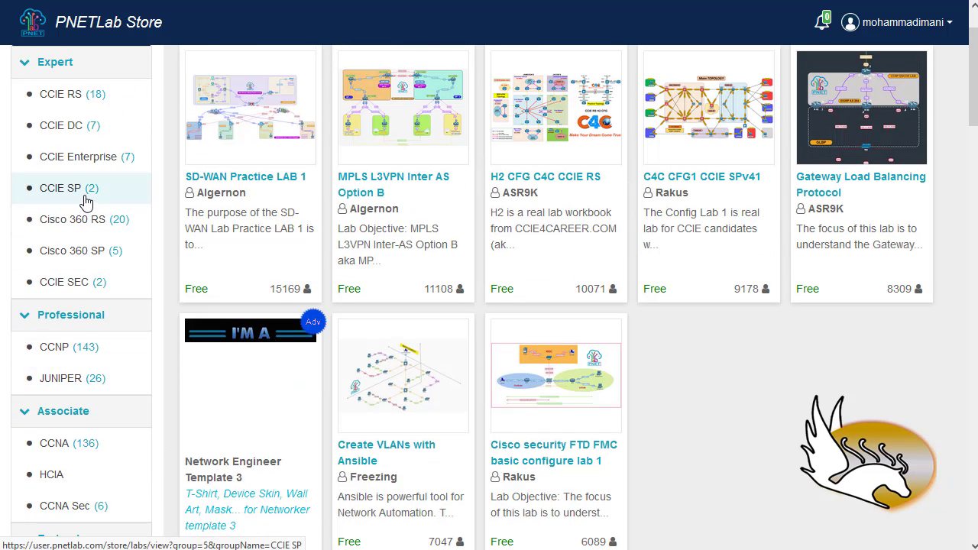
pyautogui.scroll(1, 115, 210)
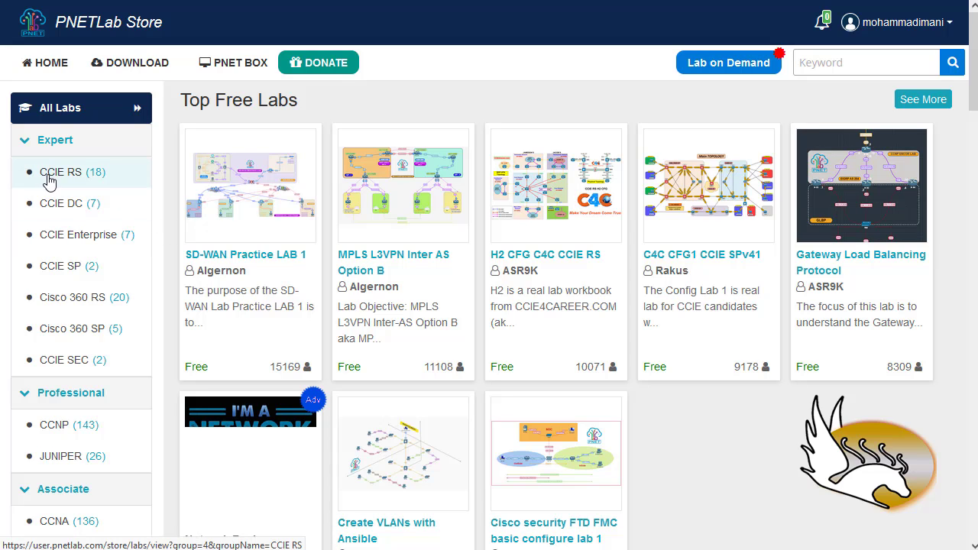
# - Look through the store's lab categories down to Technology, and browse the Top Free Labs, New Labs and SD-WAN listings
pyautogui.scroll(-2, 61, 267)
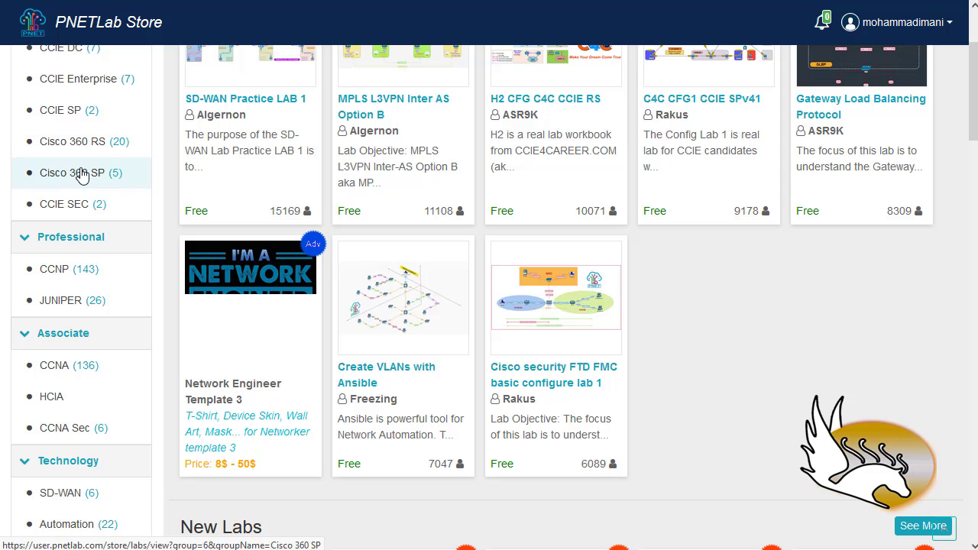
pyautogui.scroll(-2, 76, 294)
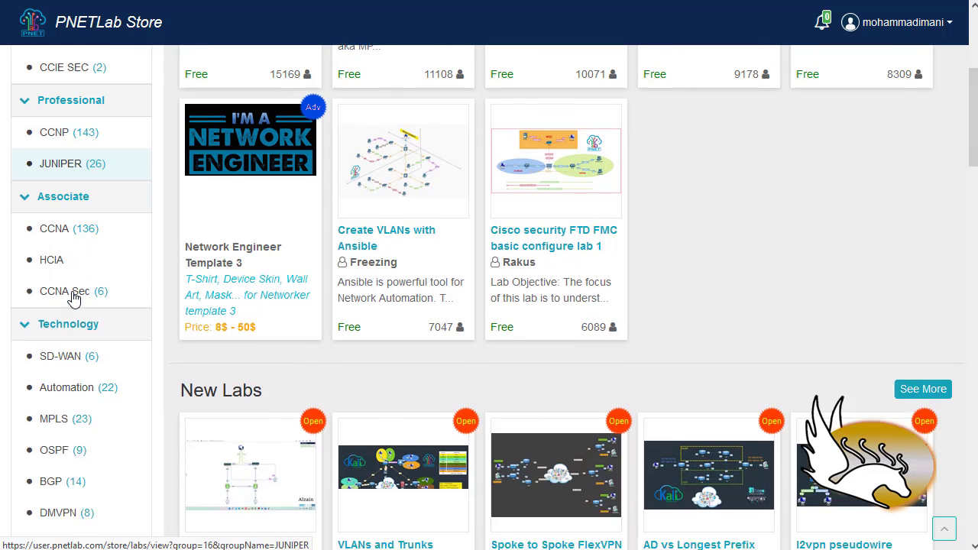
pyautogui.scroll(-2, 72, 271)
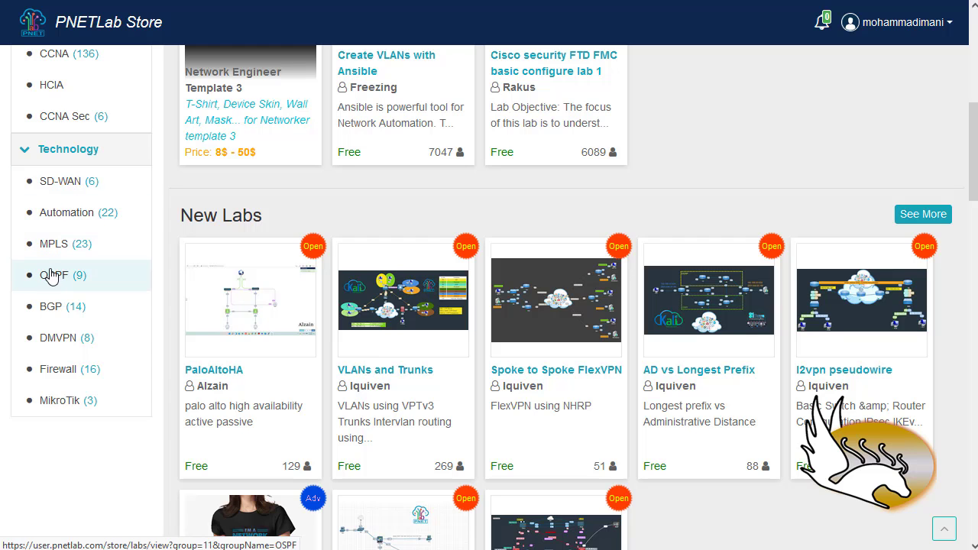
pyautogui.scroll(6, 82, 457)
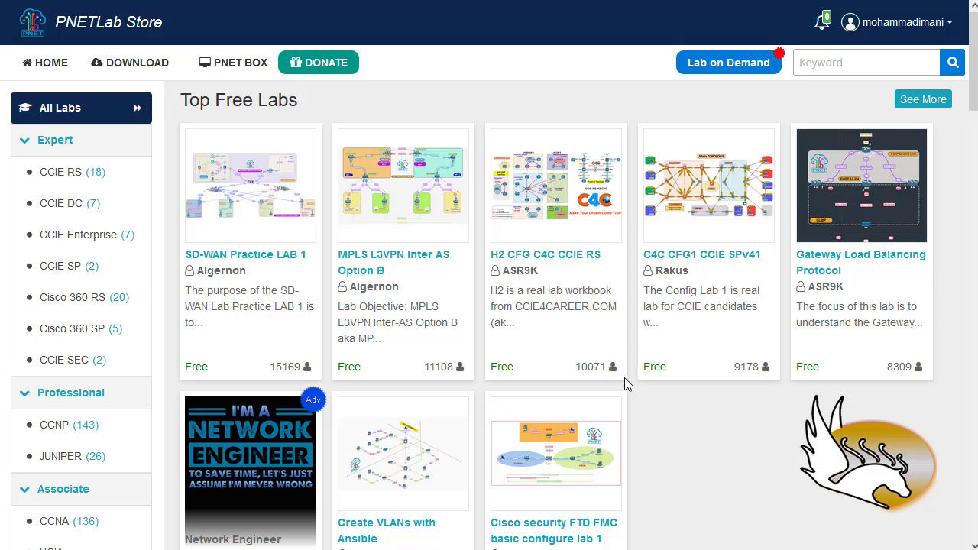
pyautogui.scroll(-6, 474, 405)
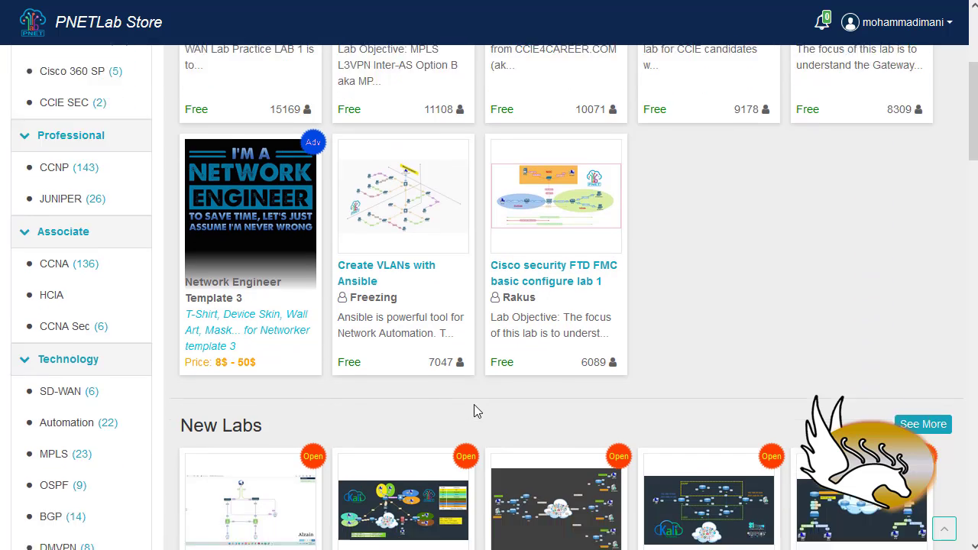
pyautogui.scroll(-1, 474, 411)
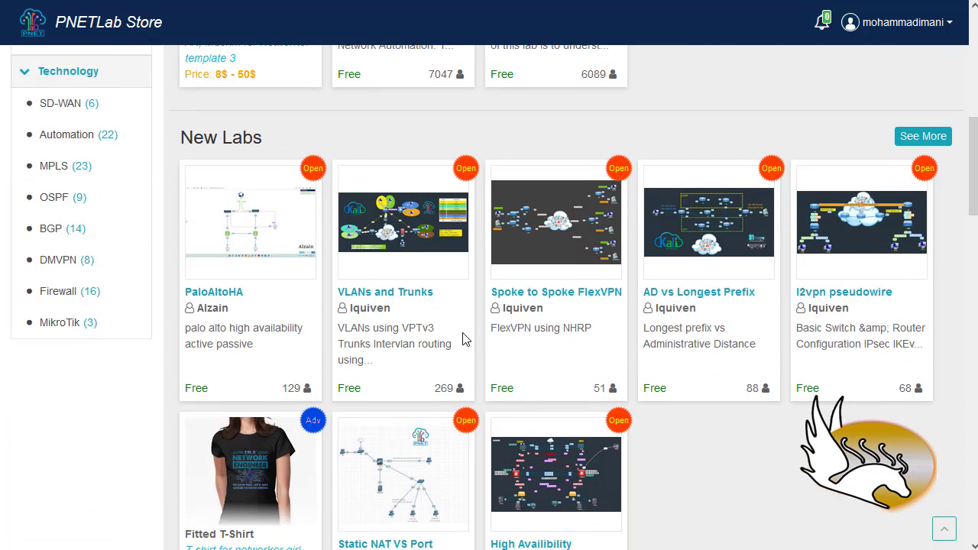
pyautogui.scroll(-3, 463, 339)
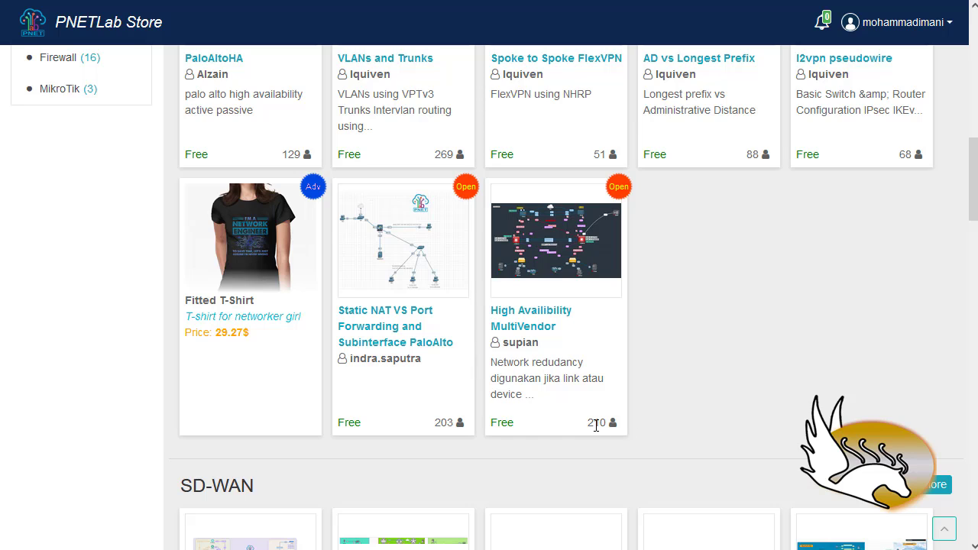
pyautogui.scroll(-6, 618, 397)
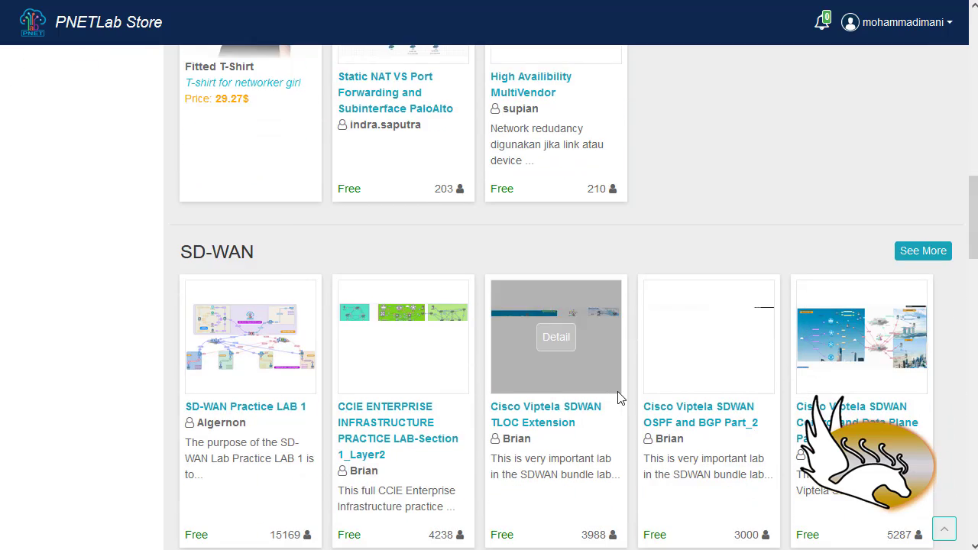
pyautogui.scroll(-4, 593, 383)
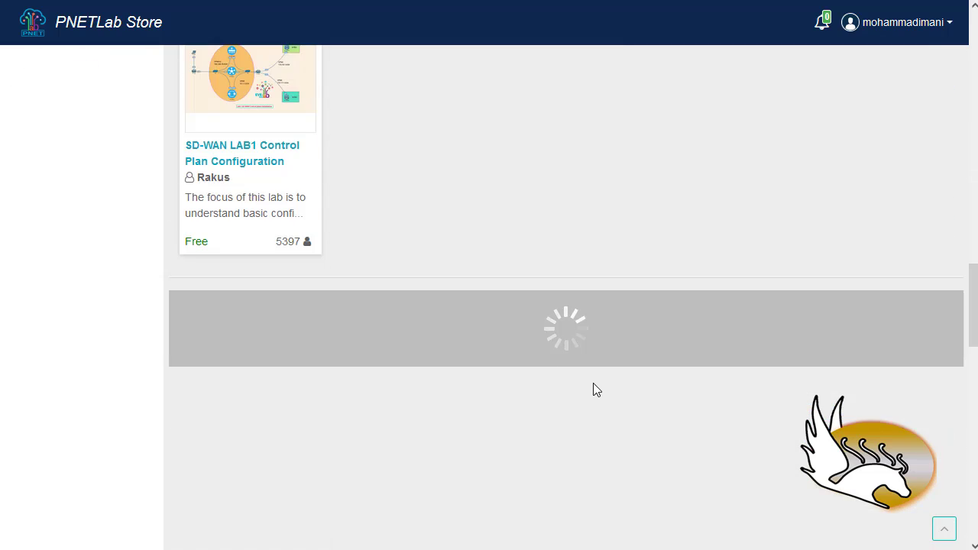
# - Open the details of the "MPLS L3VPN Inter AS Option B" lab from the Top Free Labs
pyautogui.scroll(10, 592, 382)
pyautogui.scroll(10, 594, 377)
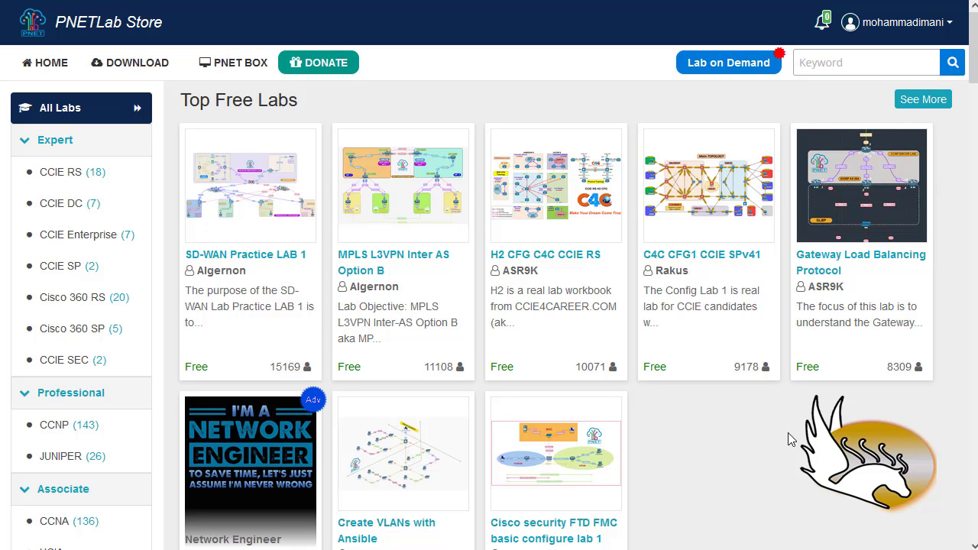
pyautogui.click(407, 264)
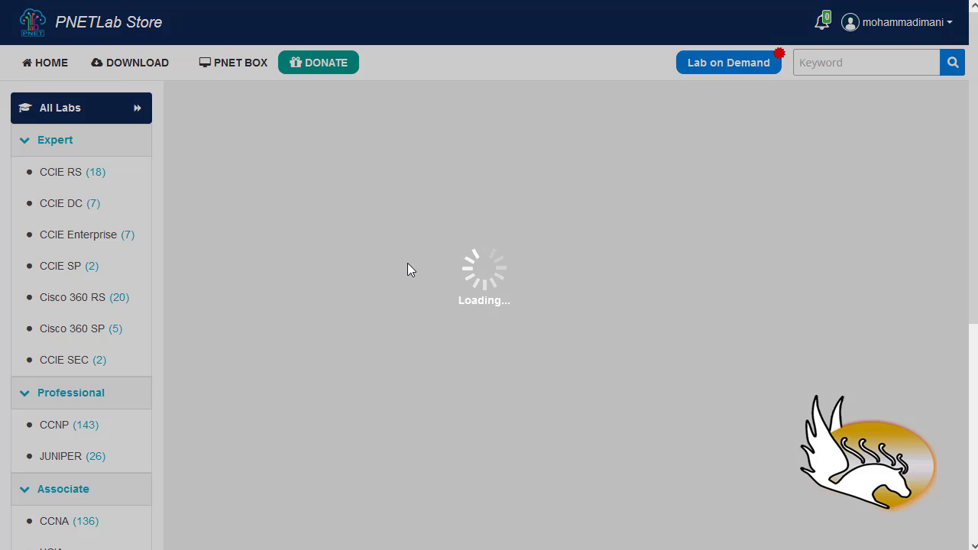